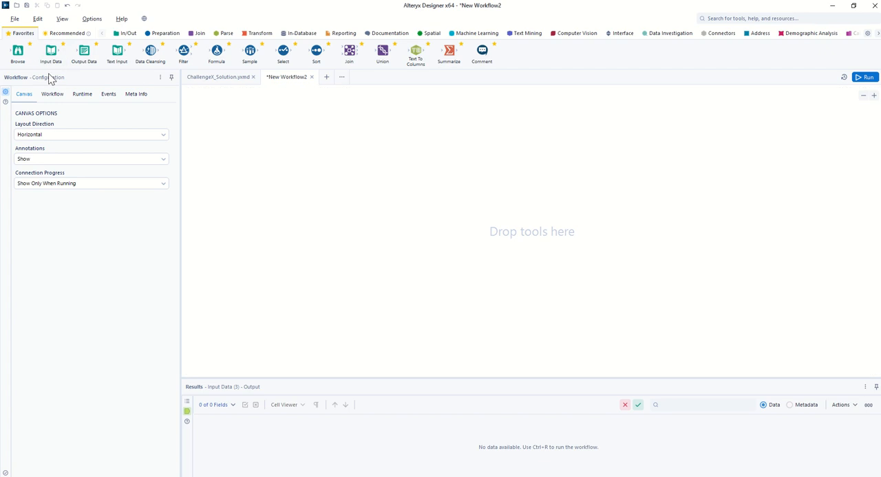
# Step: Add an Input Data tool to the canvas and connect it to the Orders sheet of the Simple Screenprinting Data file
pyautogui.moveTo(51, 54); pyautogui.dragTo(227, 196)
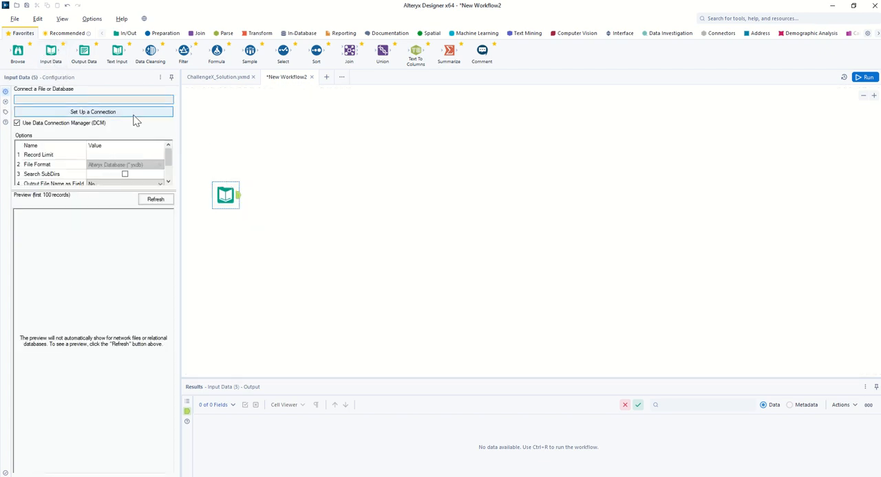
pyautogui.click(135, 113)
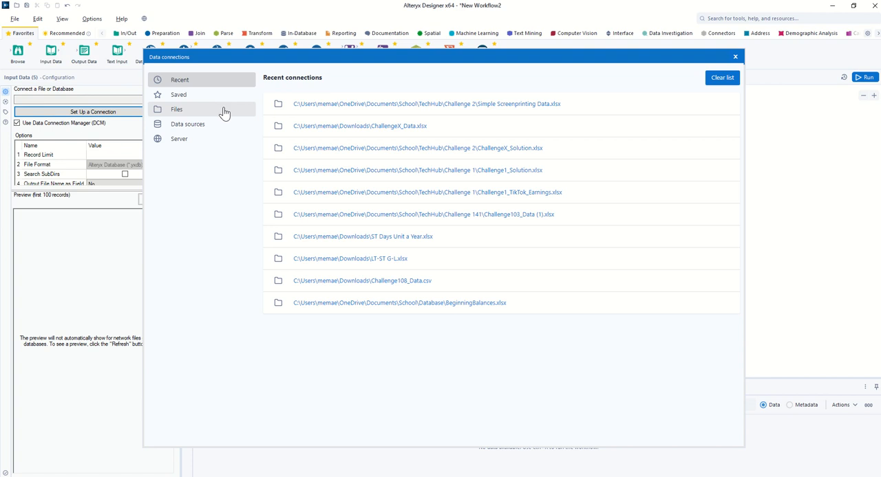
pyautogui.click(224, 111)
pyautogui.click(533, 112)
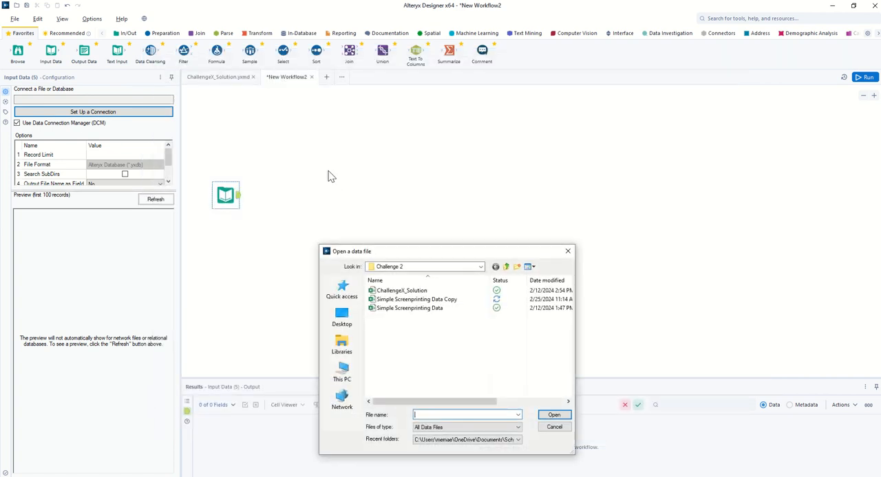
pyautogui.click(450, 310)
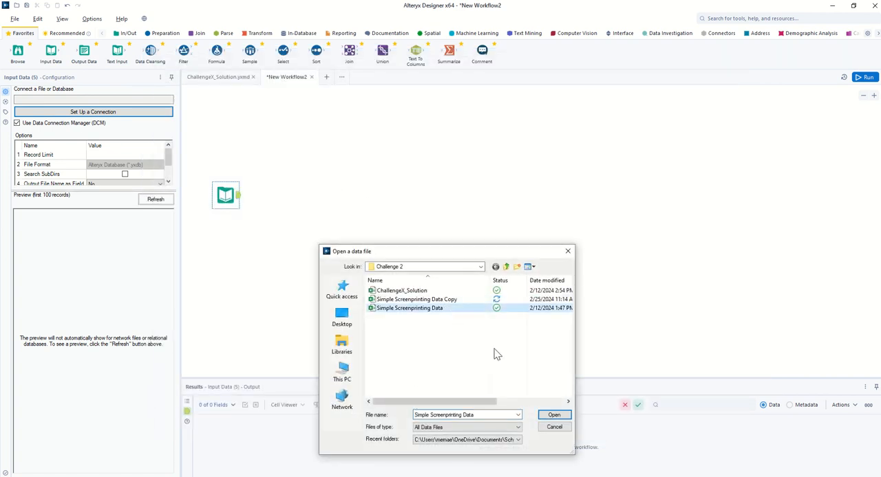
pyautogui.click(547, 416)
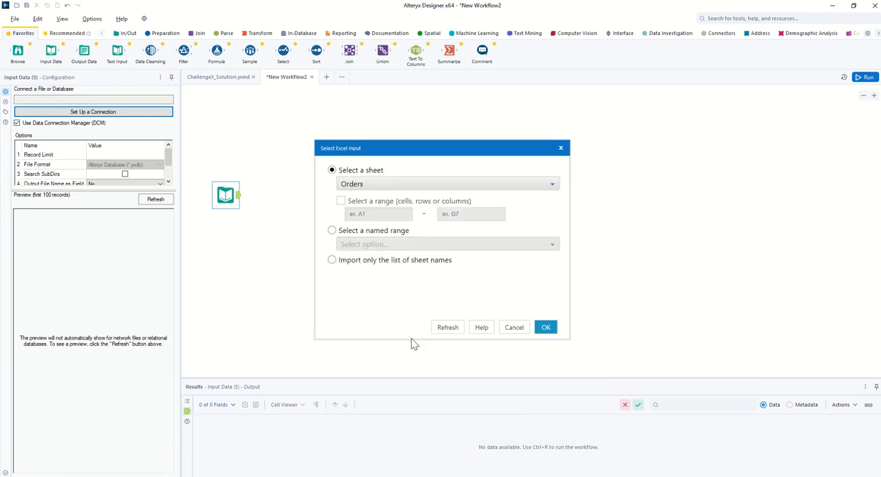
pyautogui.click(403, 183)
pyautogui.click(375, 186)
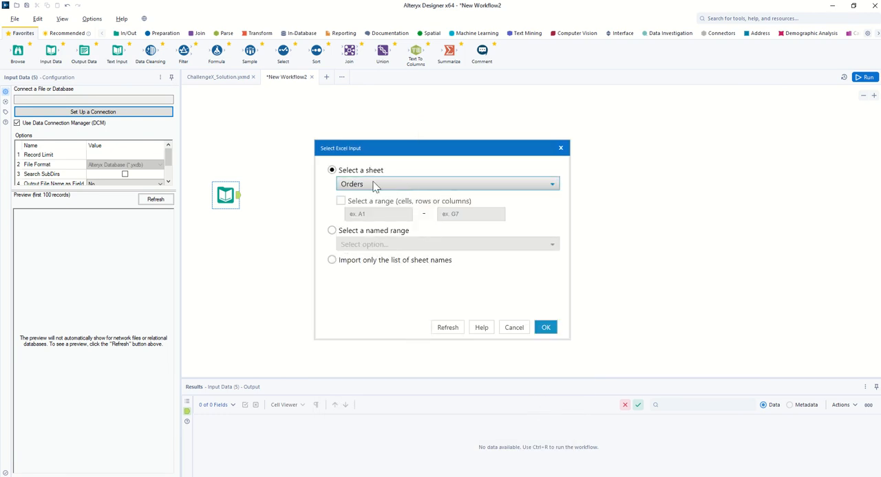
pyautogui.click(545, 329)
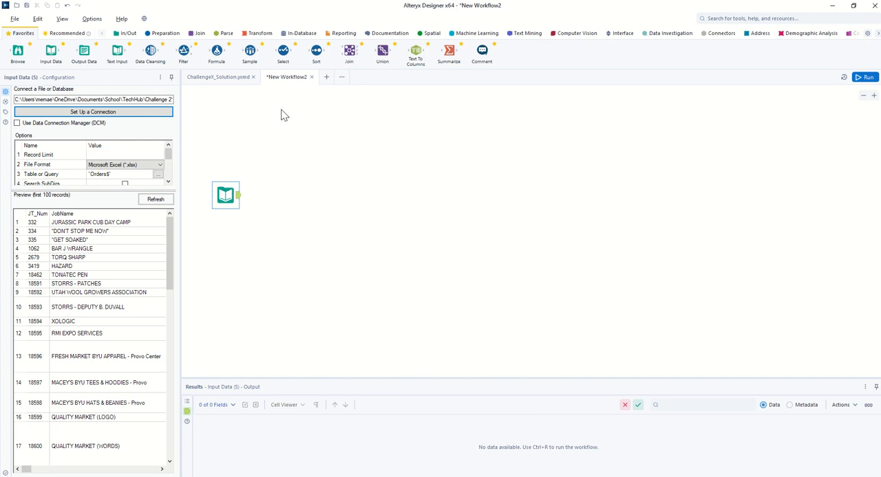
# Step: Add a Formula tool connected to the Input Data tool and choose SalesRepID as its output column
pyautogui.moveTo(214, 51); pyautogui.dragTo(280, 200)
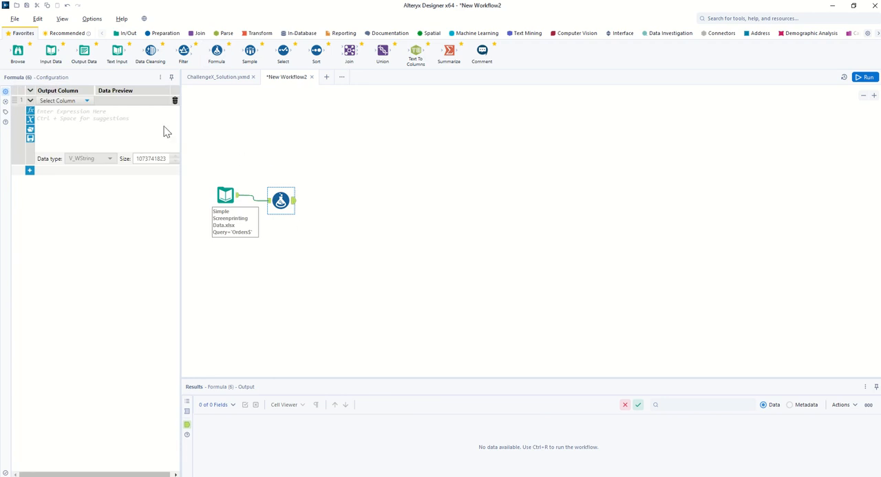
pyautogui.click(88, 103)
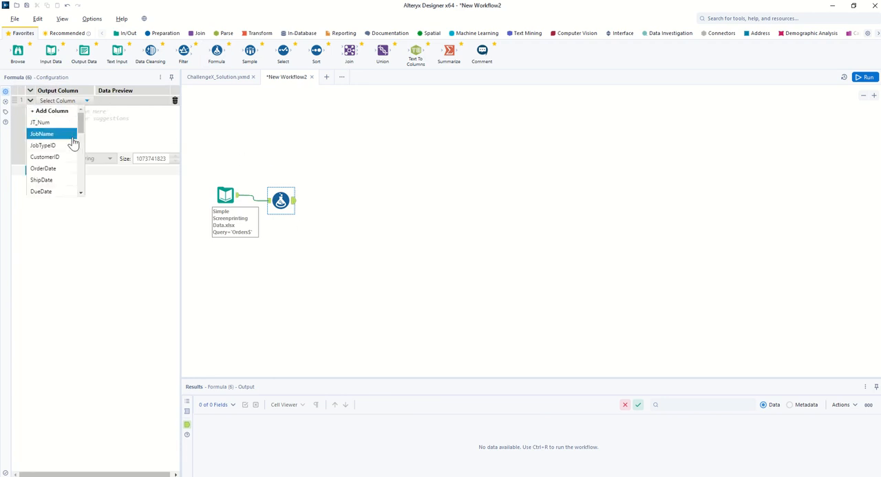
pyautogui.scroll(-3, 59, 155)
pyautogui.click(59, 122)
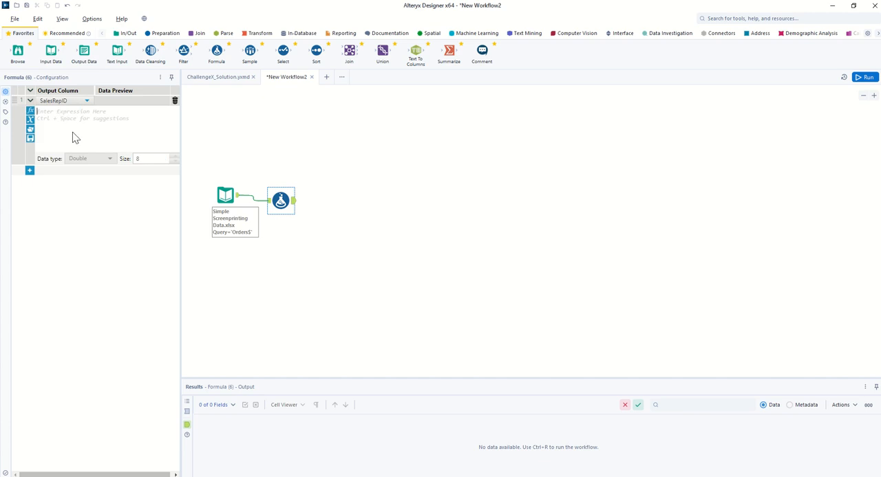
# Step: Start the SalesRepID expression from the IF template with the condition IsNull([SalesRepID])
pyautogui.click(74, 137)
pyautogui.write('IF')
pyautogui.click(81, 123)
pyautogui.click(51, 112)
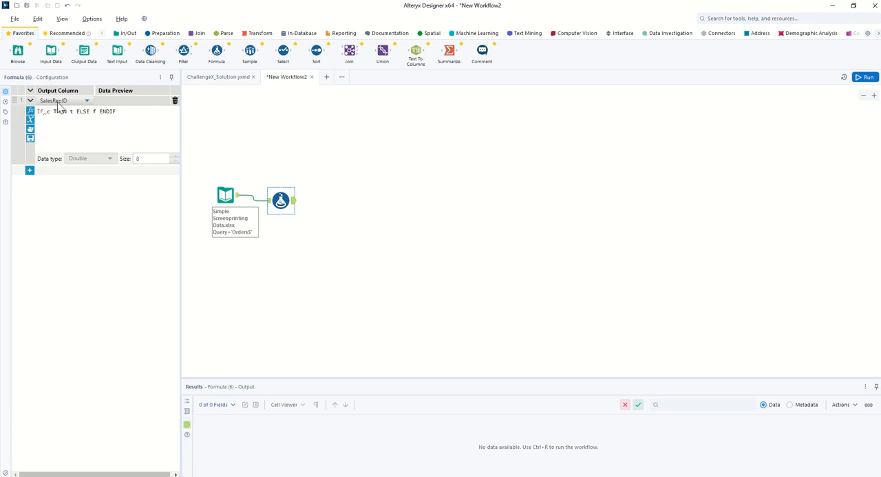
pyautogui.press('BackSpace')
pyautogui.write('isn')
pyautogui.press('Return')
pyautogui.write('[SalesRepID]')
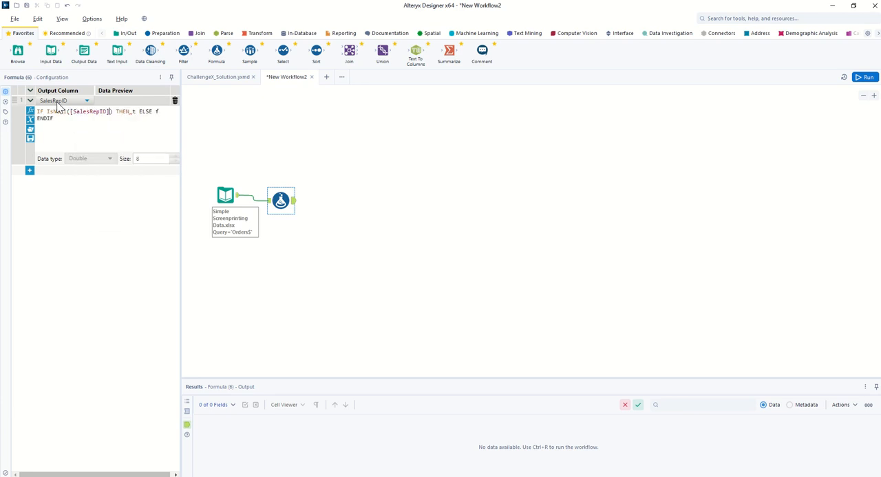
# Step: Complete the SalesRepID expression with THEN 0 ELSE [SalesRepID] ENDIF and align the Formula tool with the Input Data tool
pyautogui.click(133, 112)
pyautogui.press('Delete')
pyautogui.write('0')
pyautogui.click(161, 112)
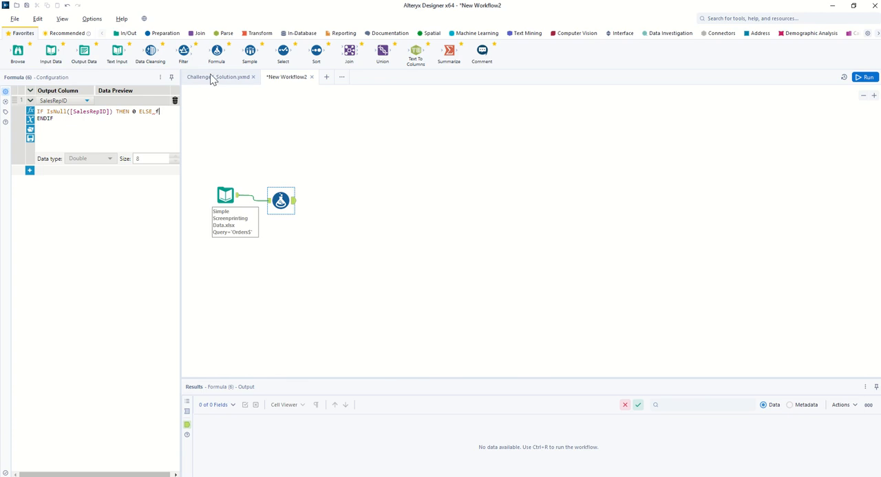
pyautogui.press('BackSpace')
pyautogui.write('[Sal')
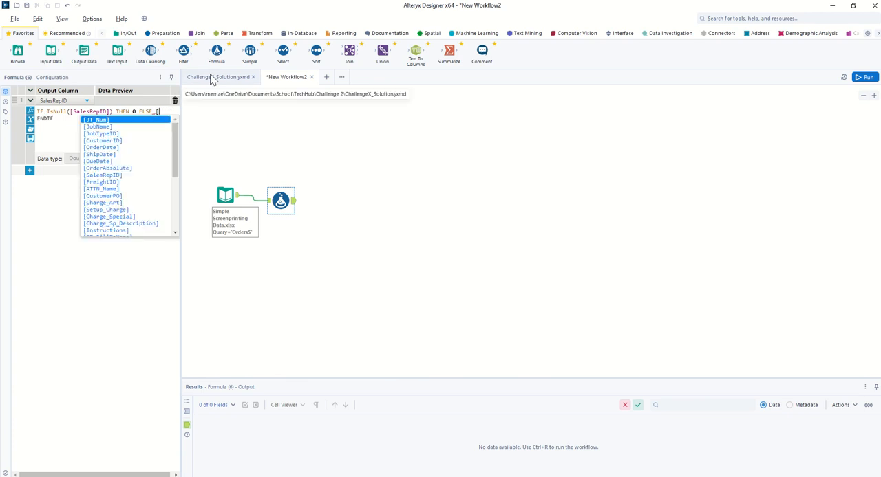
pyautogui.press('Return')
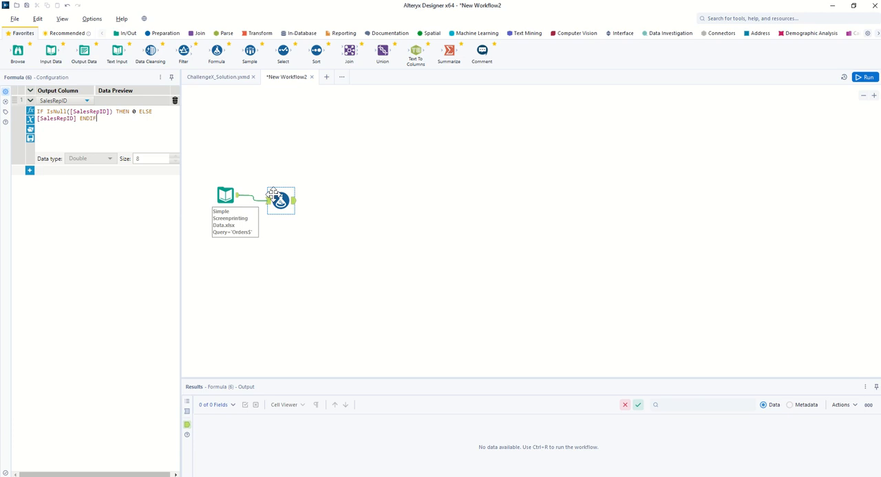
pyautogui.moveTo(272, 191); pyautogui.dragTo(279, 195)
# Step: Add a second expression for the OrderDate column, beginning with IF IsNull([OrderDate])
pyautogui.click(29, 170)
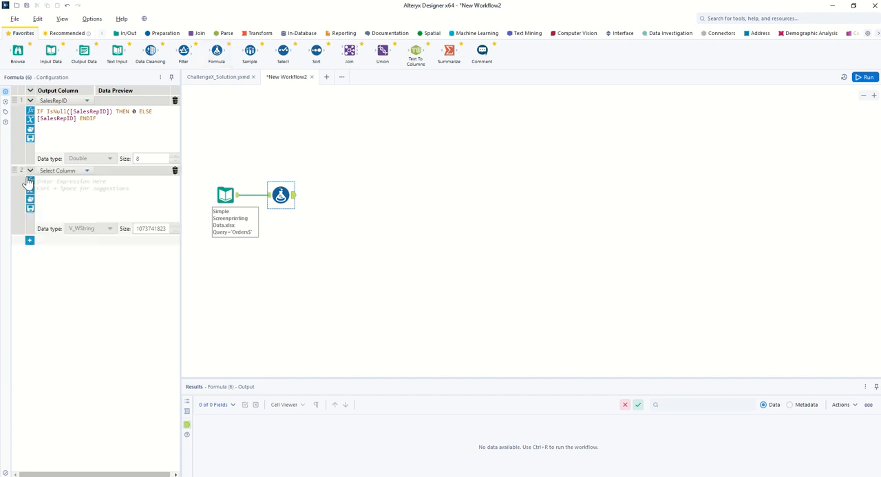
pyautogui.click(90, 173)
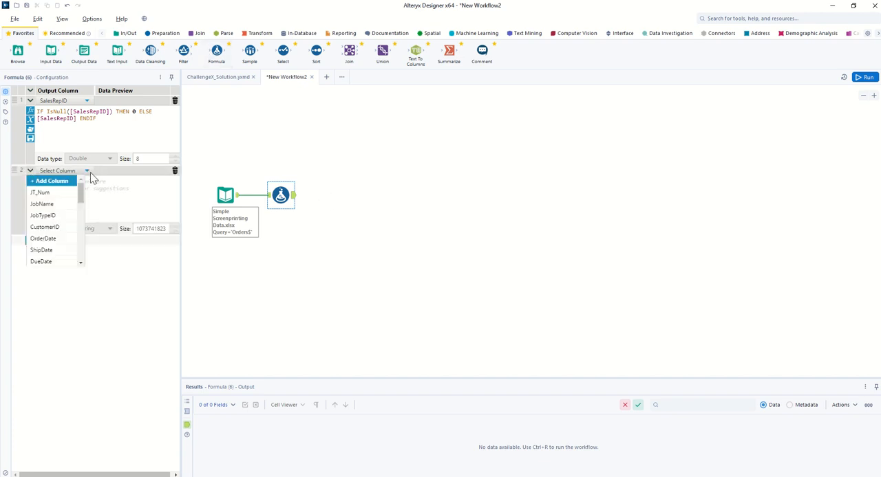
pyautogui.click(60, 241)
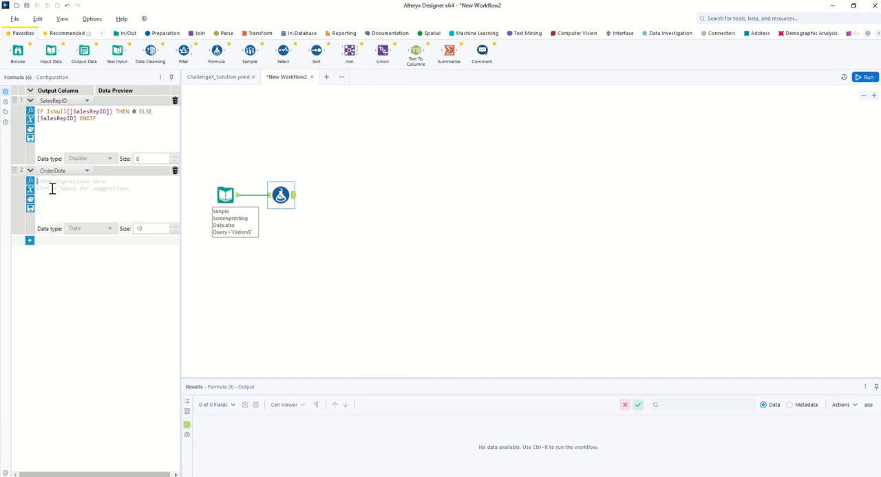
pyautogui.click(52, 189)
pyautogui.write('IF')
pyautogui.press('BackSpace')
pyautogui.write('IF IS')
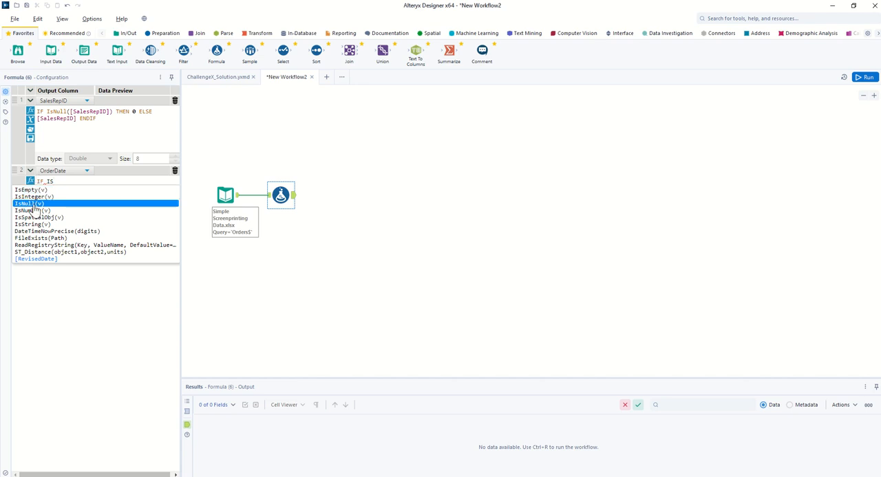
pyautogui.click(27, 203)
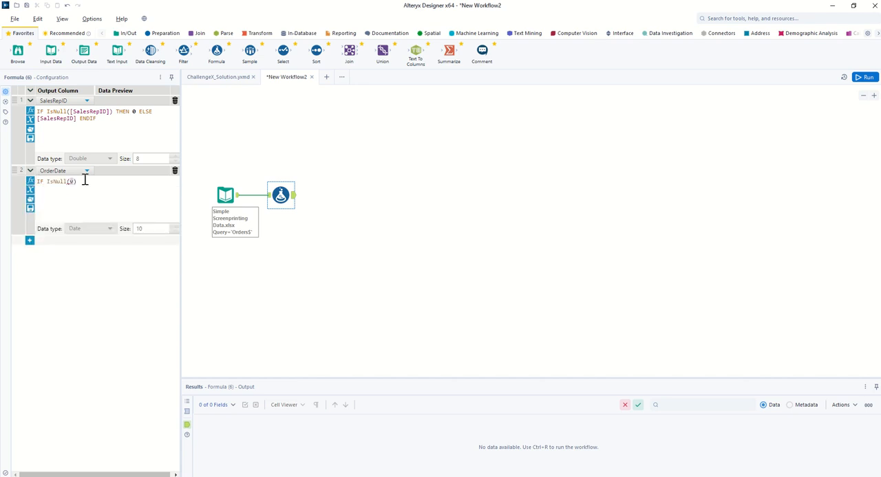
pyautogui.write('[Ord')
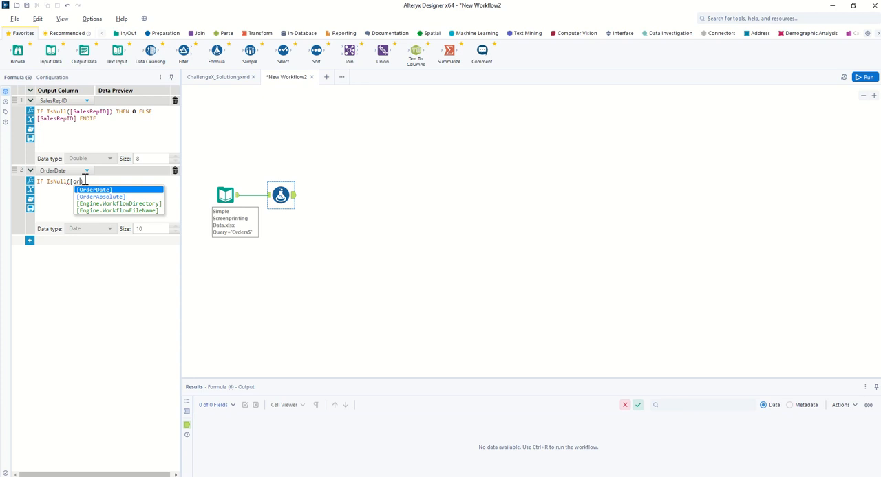
pyautogui.press('Return')
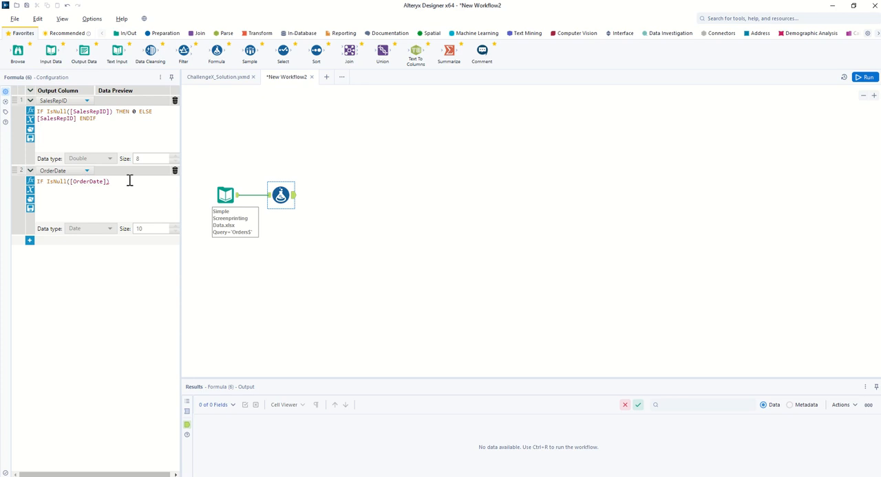
# Step: Complete the OrderDate expression with THEN '1900-01-01' ELSE [OrderDate] ENDIF
pyautogui.write('THEN')
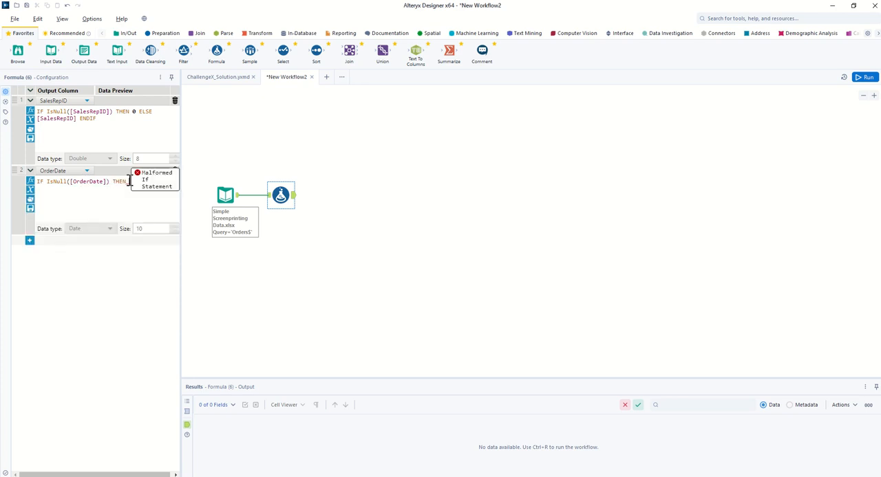
pyautogui.write(' "')
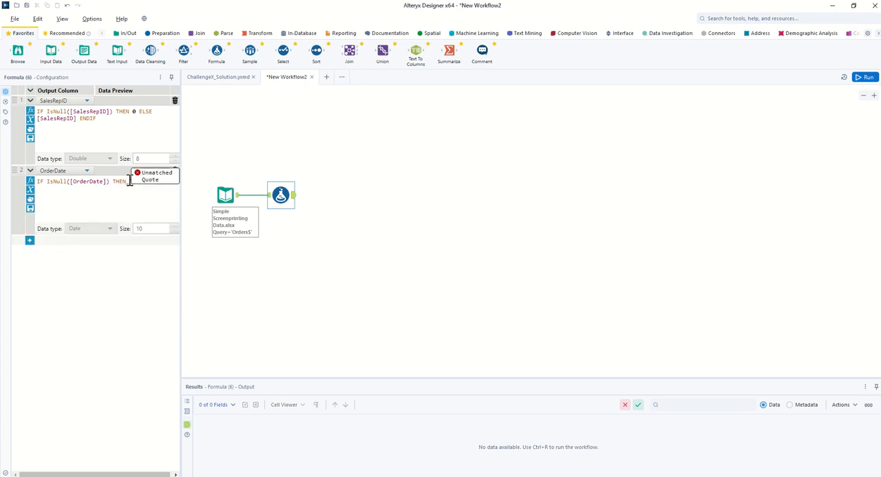
pyautogui.write("-01-01'")
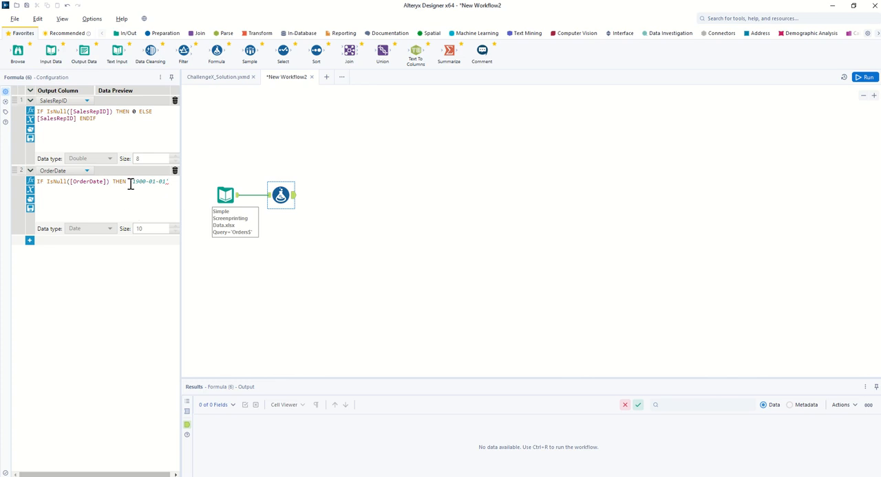
pyautogui.write('ELSE [Or')
pyautogui.press('Return')
pyautogui.write('ENDIF')
# Step: Add a third expression for the DueDate column and fill it with a copy of the OrderDate expression
pyautogui.click(30, 241)
pyautogui.click(46, 244)
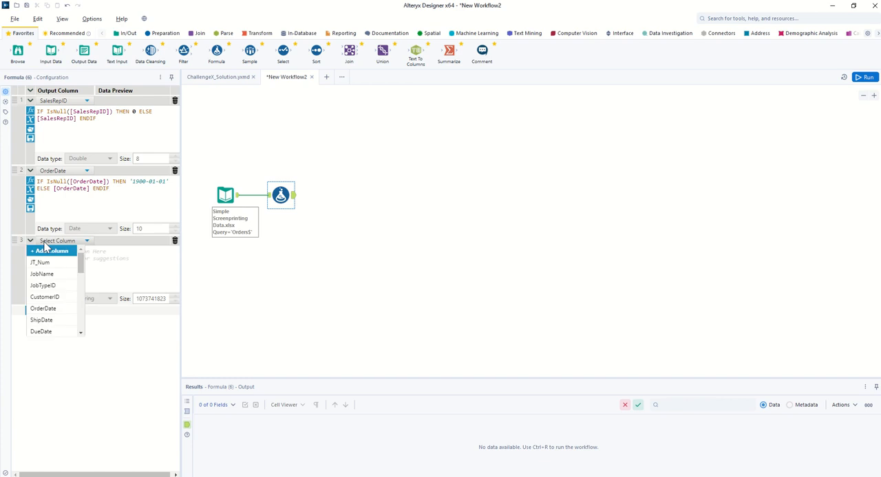
pyautogui.scroll(-2, 48, 297)
pyautogui.click(40, 286)
pyautogui.moveTo(122, 191); pyautogui.dragTo(30, 185)
pyautogui.hotkey('ctrl', 'c')
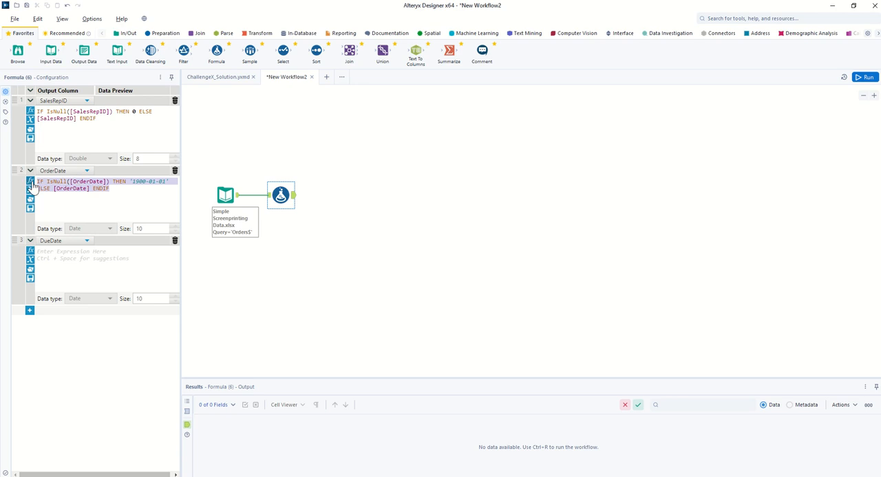
pyautogui.click(60, 253)
pyautogui.hotkey('ctrl', 'v')
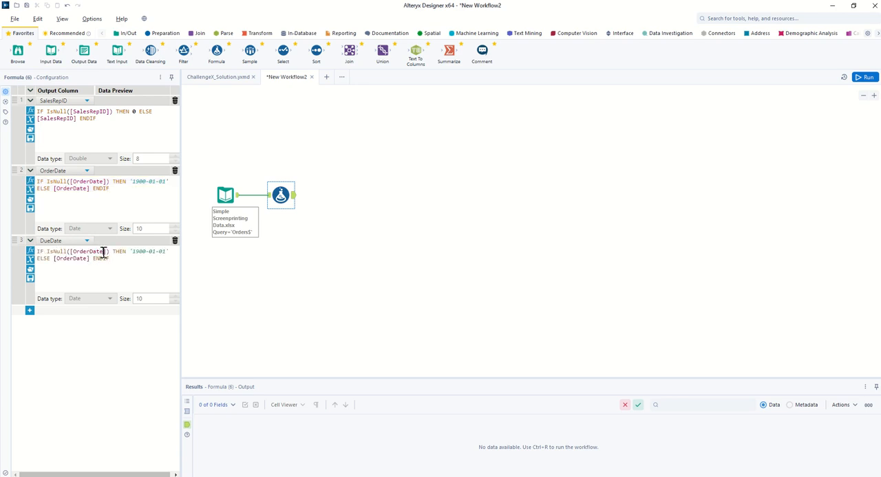
# Step: Replace both OrderDate references in the DueDate expression with DueDate
pyautogui.moveTo(103, 252); pyautogui.dragTo(78, 252)
pyautogui.write('DueDate')
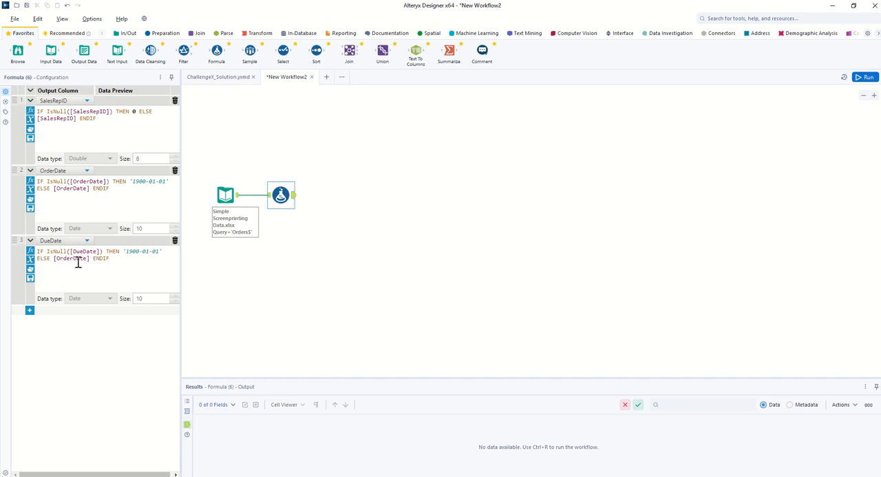
pyautogui.moveTo(87, 259); pyautogui.dragTo(57, 260)
pyautogui.write('DueDate')
pyautogui.click(72, 286)
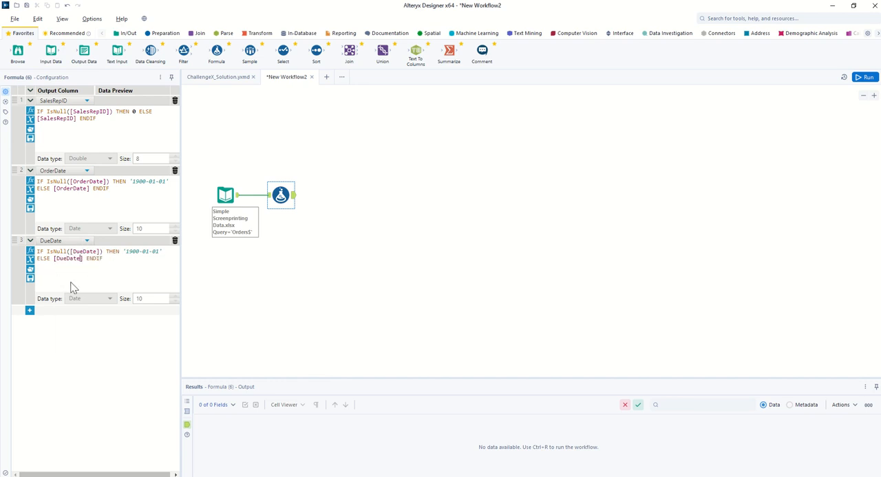
# Step: Add a fourth expression for the ShipDate column and fill it with a copy of the DueDate expression
pyautogui.click(29, 312)
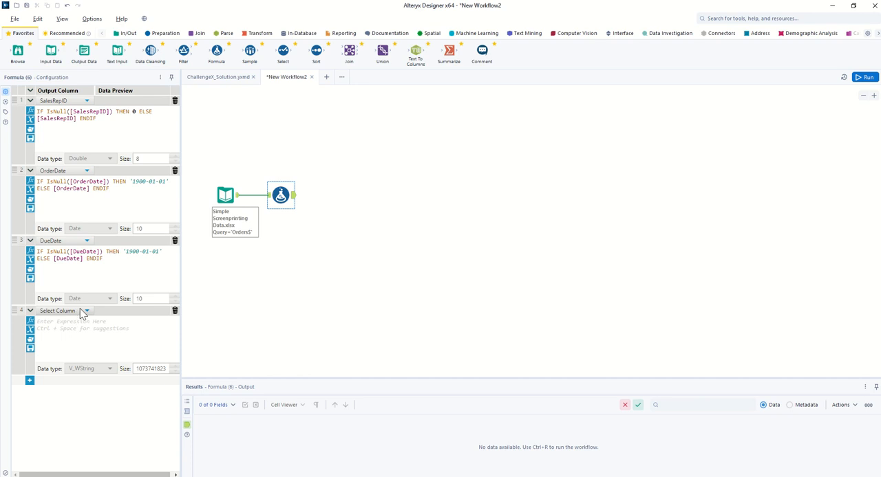
pyautogui.click(85, 311)
pyautogui.click(40, 390)
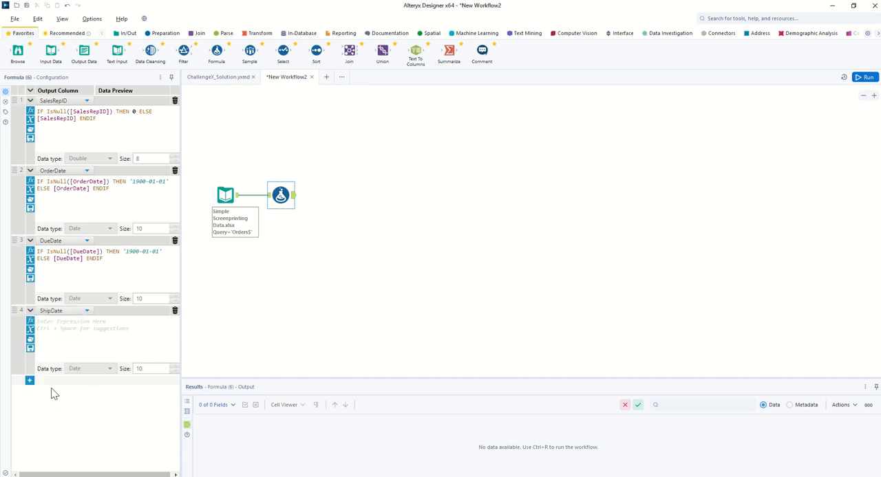
pyautogui.moveTo(110, 259); pyautogui.dragTo(36, 259)
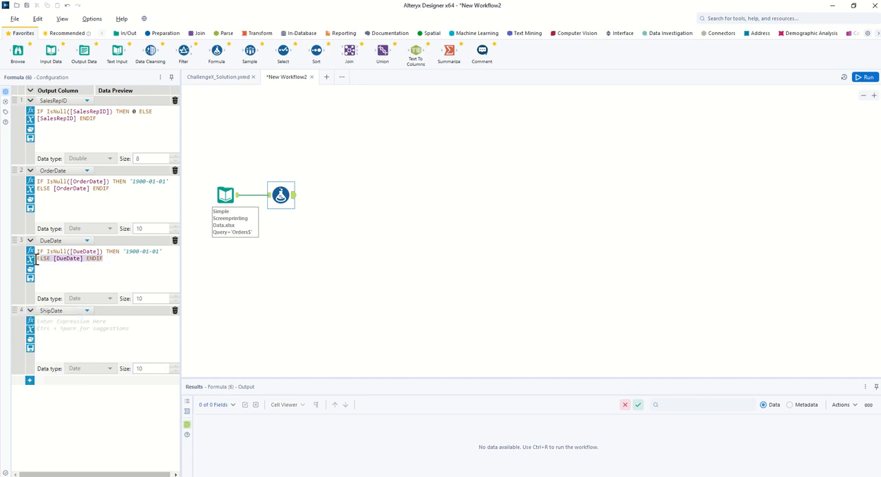
pyautogui.click(81, 318)
pyautogui.hotkey('ctrl', 'v')
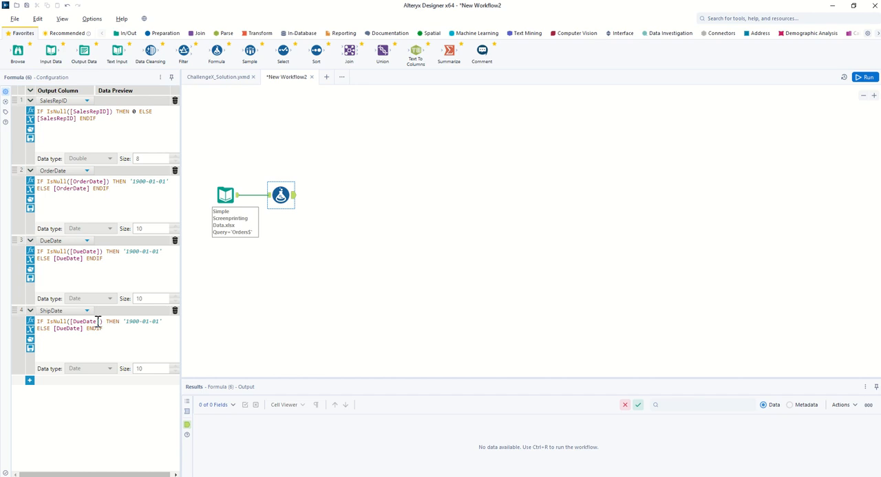
# Step: Replace both DueDate references in the ShipDate expression with ShipDate
pyautogui.moveTo(98, 321); pyautogui.dragTo(71, 323)
pyautogui.write('ShipD')
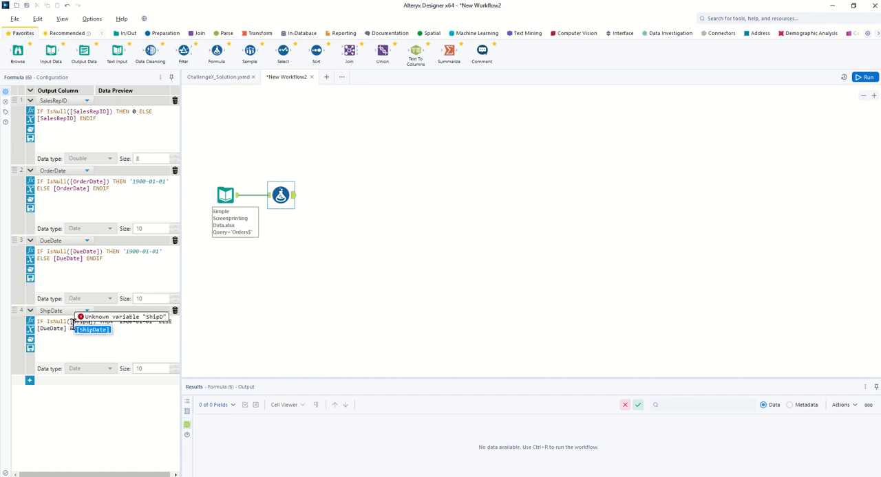
pyautogui.click(79, 333)
pyautogui.moveTo(55, 328); pyautogui.dragTo(80, 331)
pyautogui.write('ShipDate')
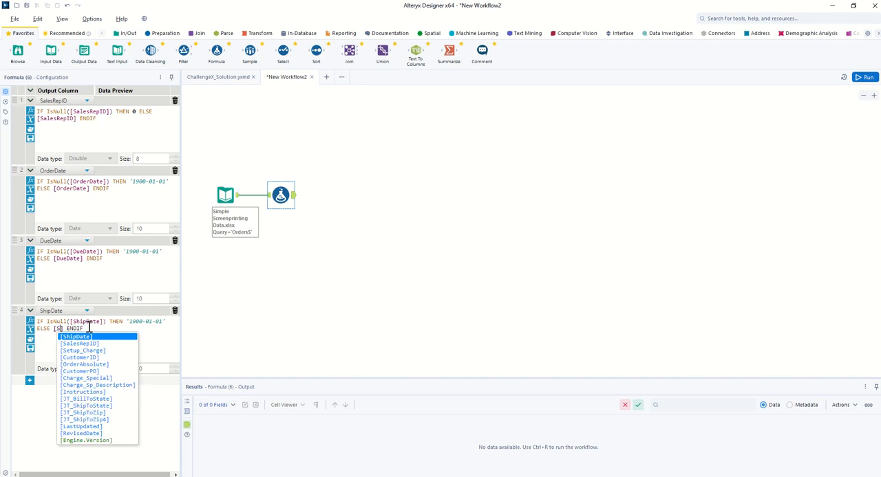
pyautogui.click(116, 330)
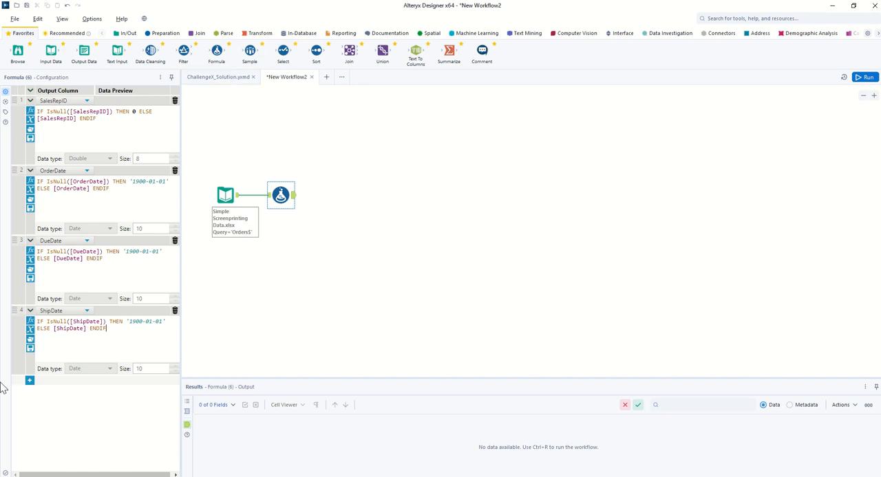
# Step: Add a second Formula tool after the null-replacement formula and set its output column to JobName
pyautogui.moveTo(216, 51); pyautogui.dragTo(359, 218)
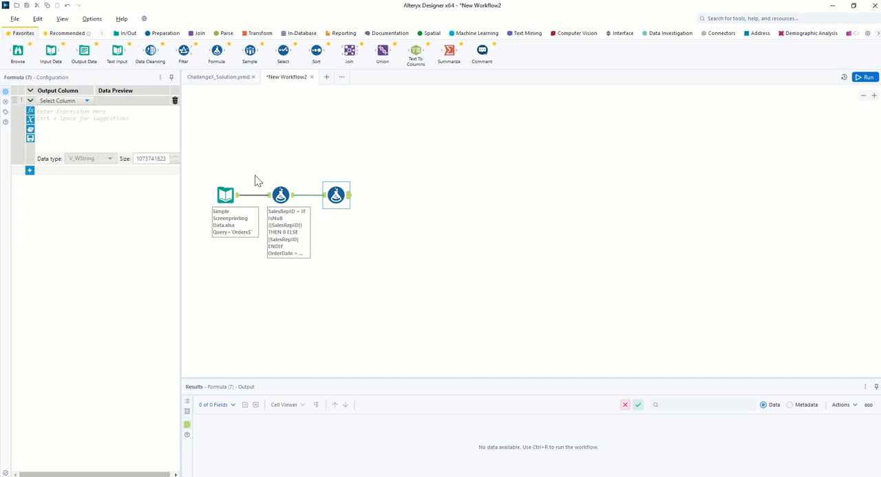
pyautogui.click(85, 101)
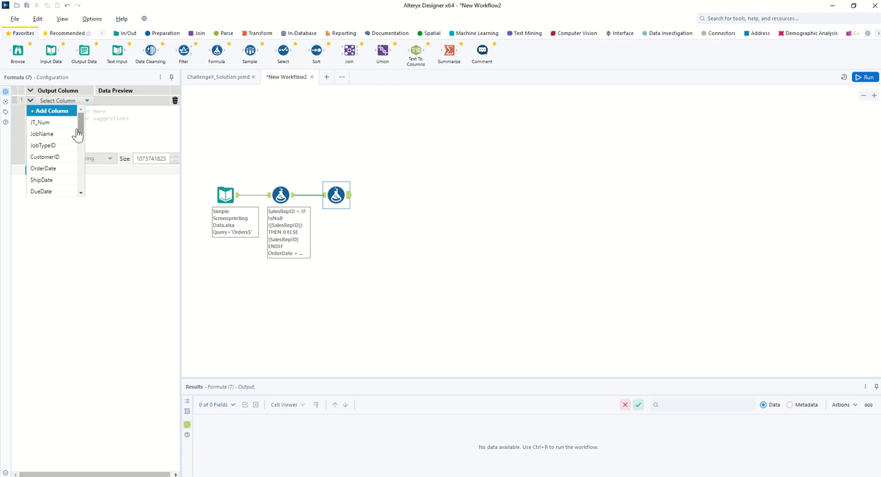
pyautogui.click(48, 137)
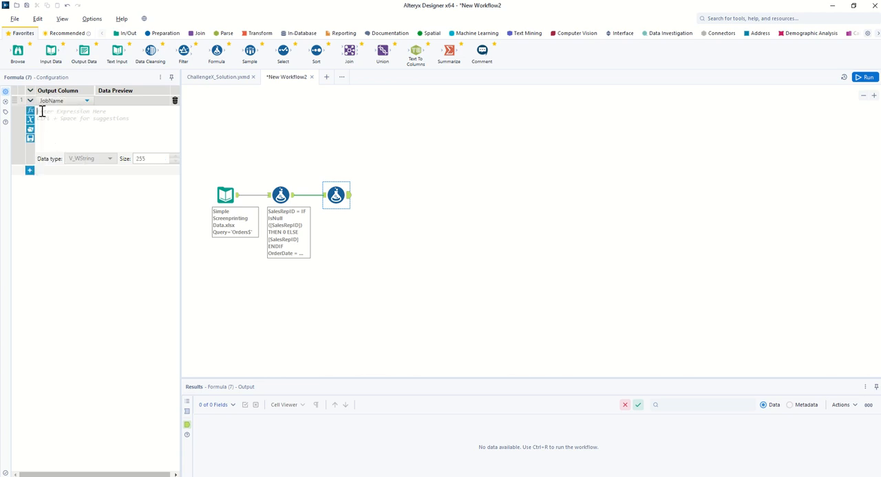
# Step: Insert the string function Replace(String, Target, Replacement) into the JobName expression
pyautogui.click(43, 114)
pyautogui.write('Re')
pyautogui.press('BackSpace')
pyautogui.press('BackSpace')
pyautogui.click(30, 111)
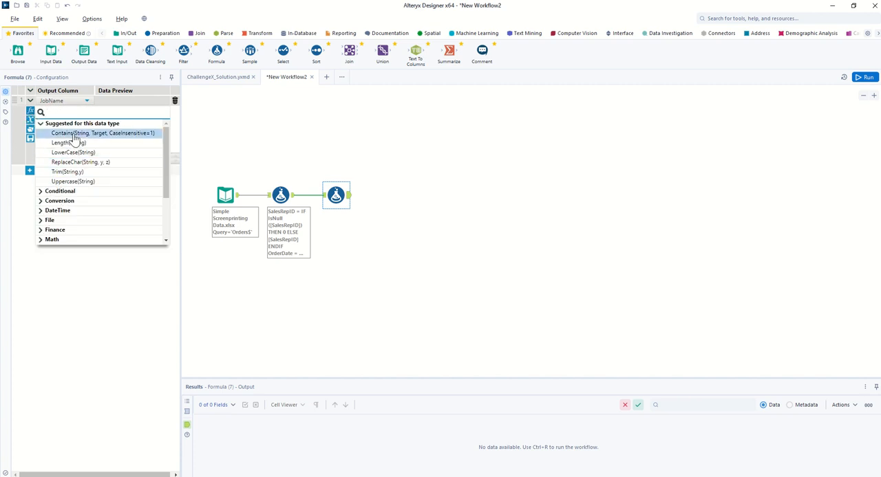
pyautogui.scroll(-3, 69, 211)
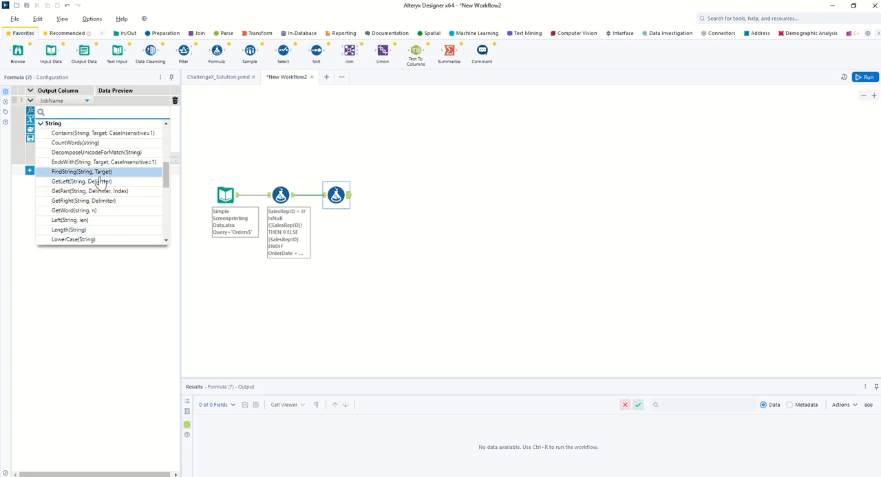
pyautogui.scroll(-5, 74, 196)
pyautogui.scroll(-1, 75, 204)
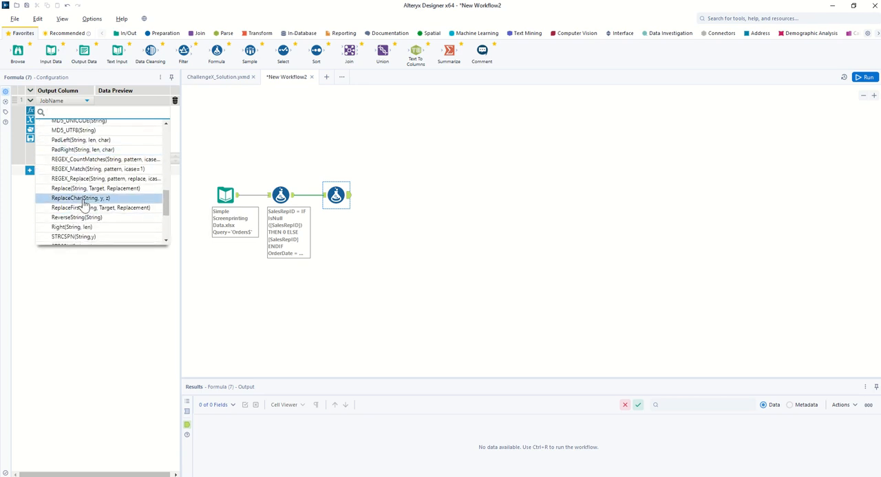
pyautogui.click(81, 189)
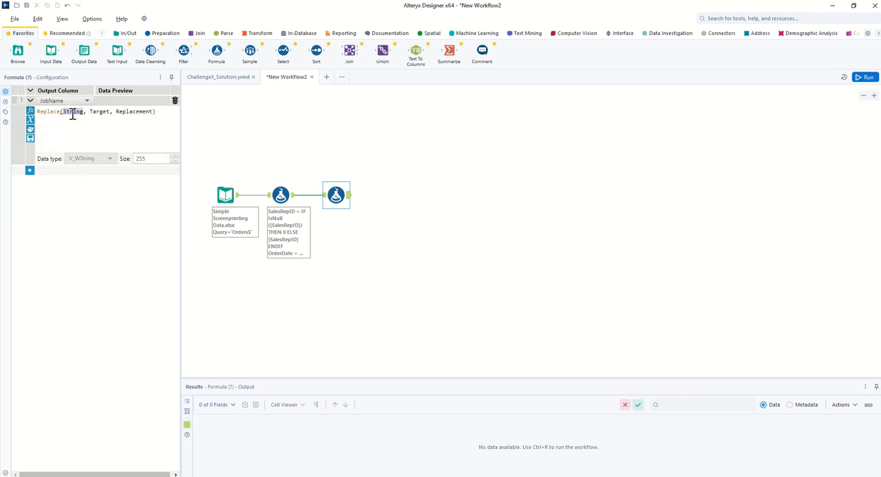
# Step: Set the Replace function's string to [JobName] and its target to a double quote enclosed in single quotes
pyautogui.write('[J')
pyautogui.press('Return')
pyautogui.doubleClick(106, 111)
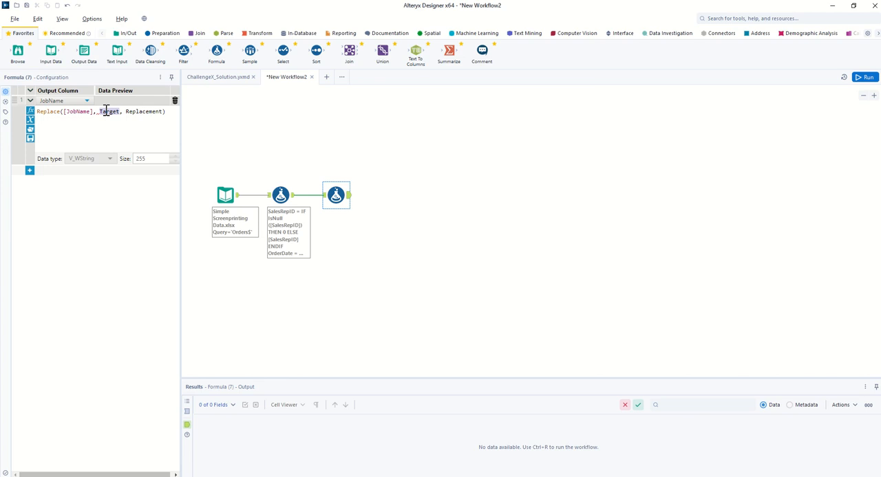
pyautogui.write('""')
pyautogui.doubleClick(129, 110)
pyautogui.click(108, 112)
pyautogui.press('BackSpace')
pyautogui.press('BackSpace')
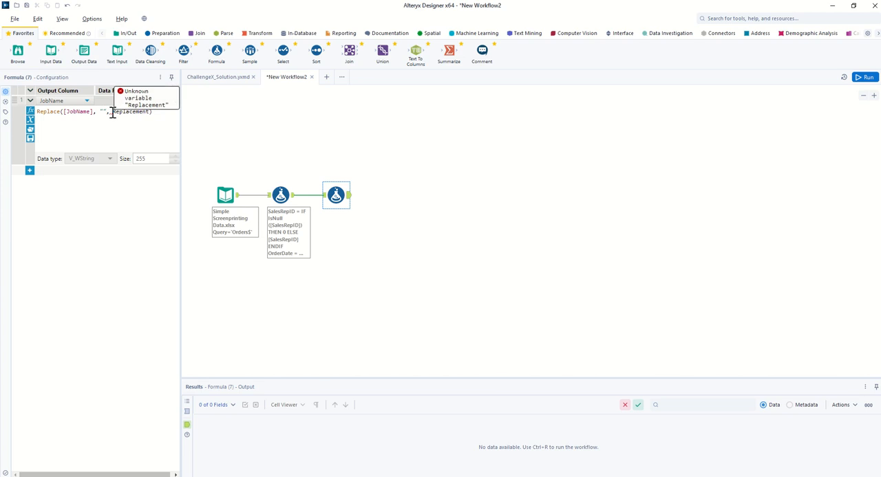
pyautogui.press('Escape')
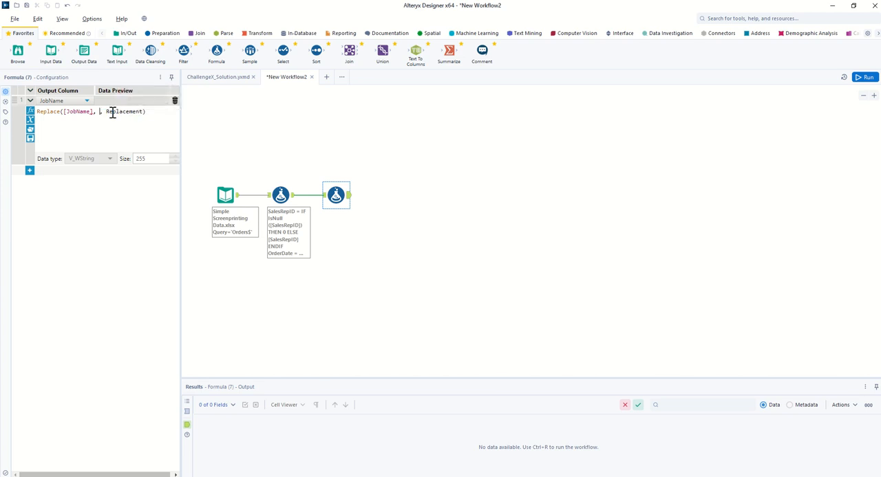
pyautogui.write("''")
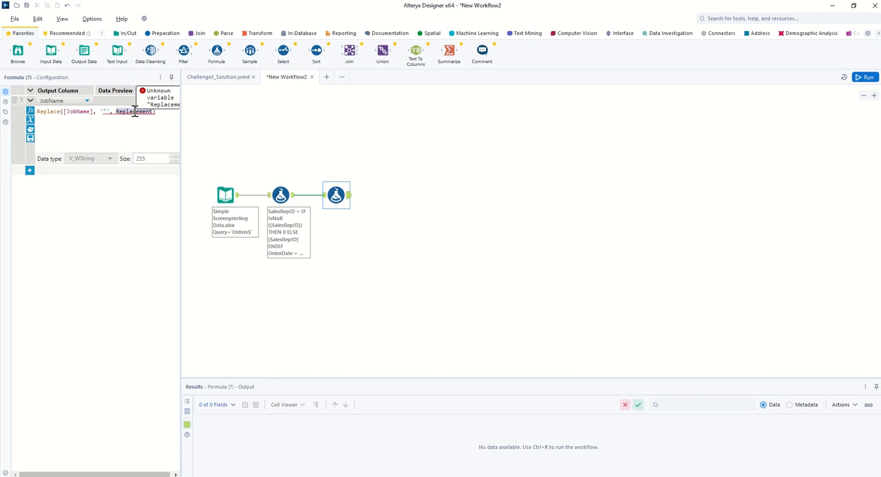
# Step: Set the Replace function's replacement argument to an empty string in single quotes
pyautogui.doubleClick(135, 112)
pyautogui.write("'")
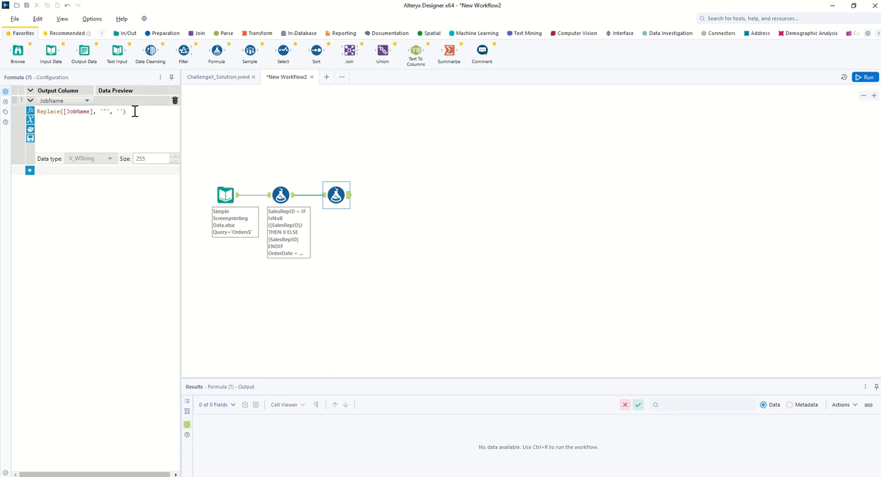
pyautogui.write("'")
pyautogui.click(114, 111)
# Step: Add a third Formula tool after the JobName formula and create a new output column named DaysSinceShip
pyautogui.moveTo(216, 51); pyautogui.dragTo(392, 192)
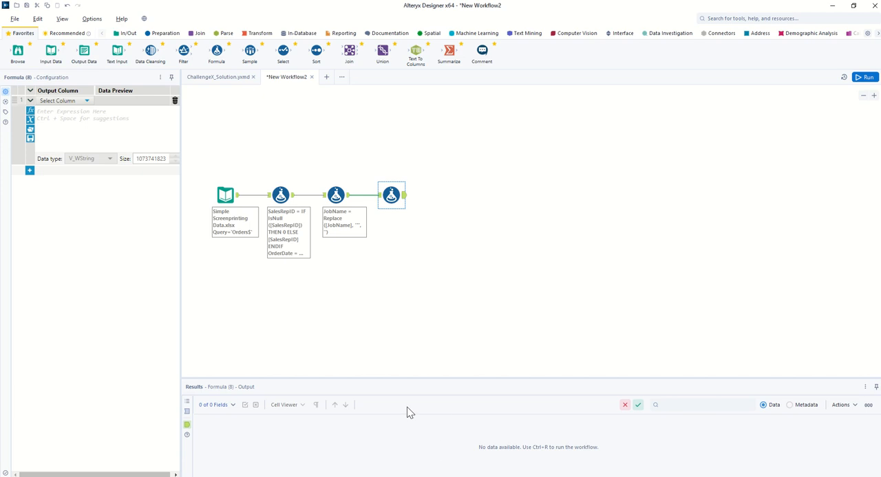
pyautogui.click(75, 102)
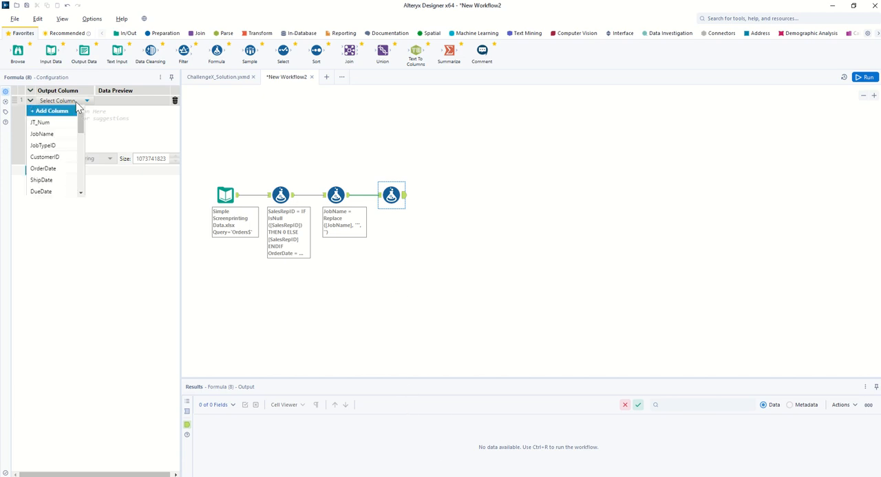
pyautogui.click(49, 110)
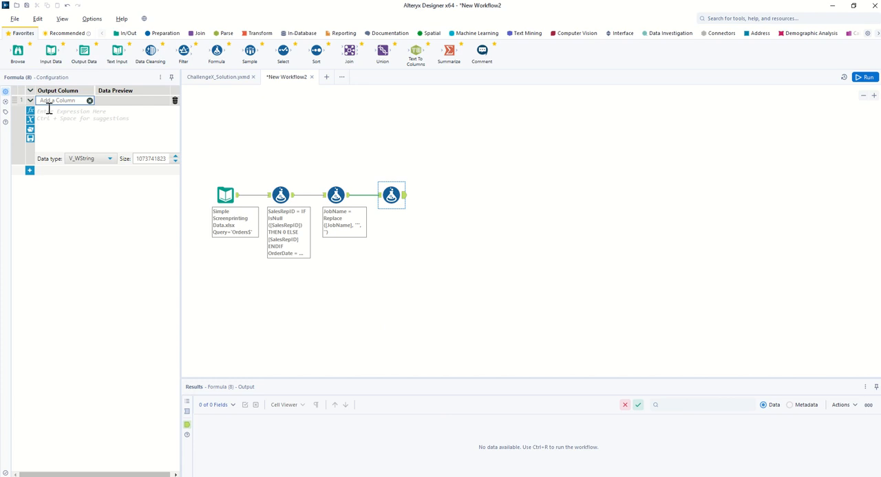
pyautogui.write('DaysSinceShip')
# Step: Insert the DateTimeDiff function into the DaysSinceShip expression
pyautogui.click(46, 114)
pyautogui.write('DateT')
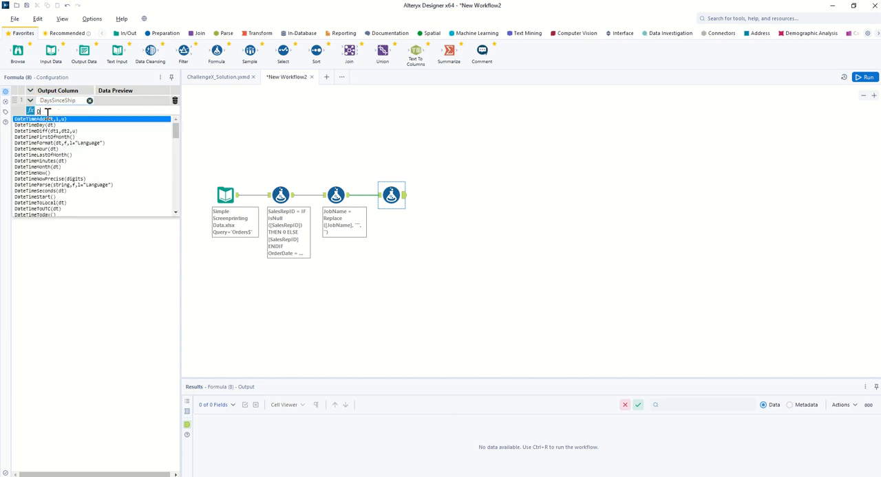
pyautogui.write('imeD')
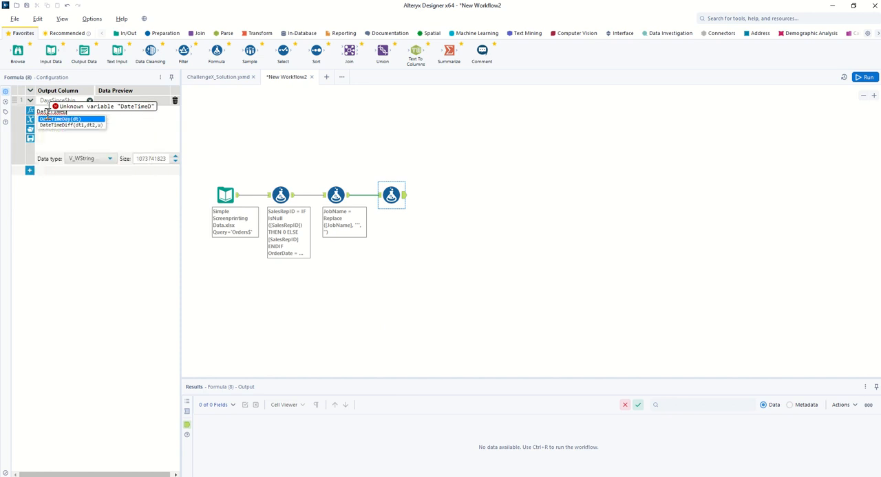
pyautogui.write('i')
pyautogui.press('Return')
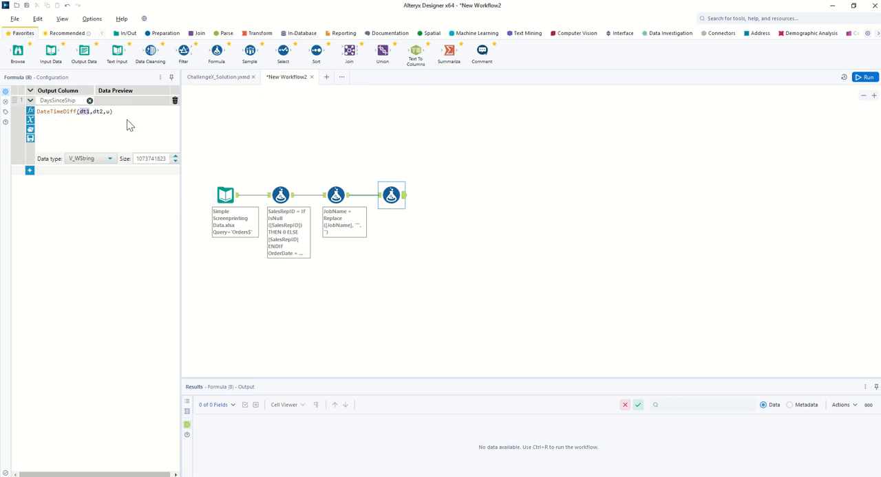
# Step: Set the first date of the DateTimeDiff function to '2021-08-12'
pyautogui.write("'2021=")
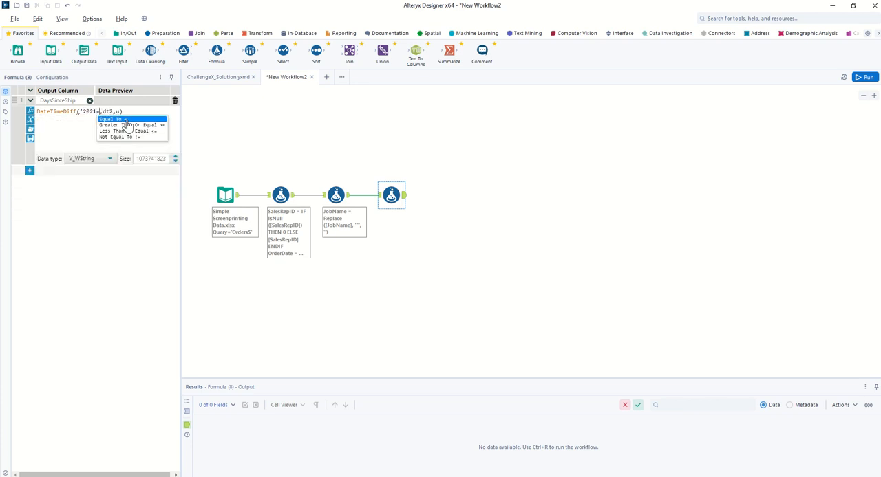
pyautogui.press('BackSpace')
pyautogui.write('-08-')
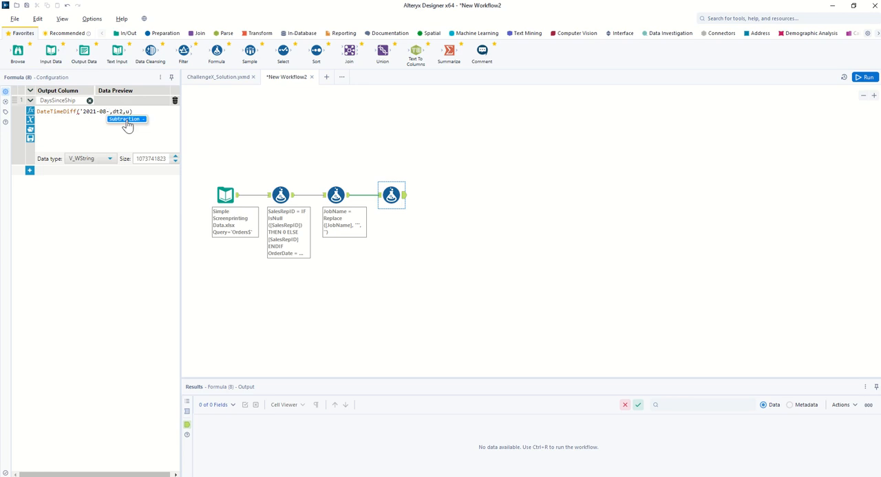
pyautogui.write("12'")
# Step: Set the DateTimeDiff function's second date to [ShipDate] and its unit to 'days'
pyautogui.doubleClick(127, 111)
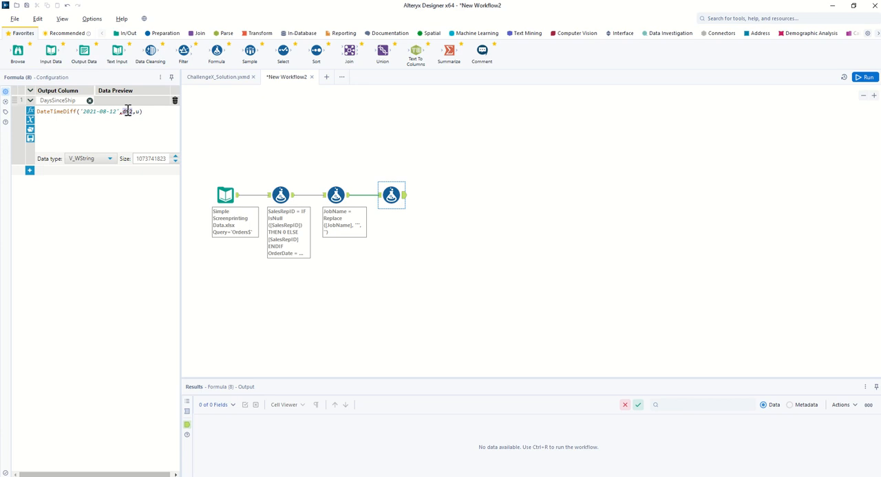
pyautogui.write('[Shi')
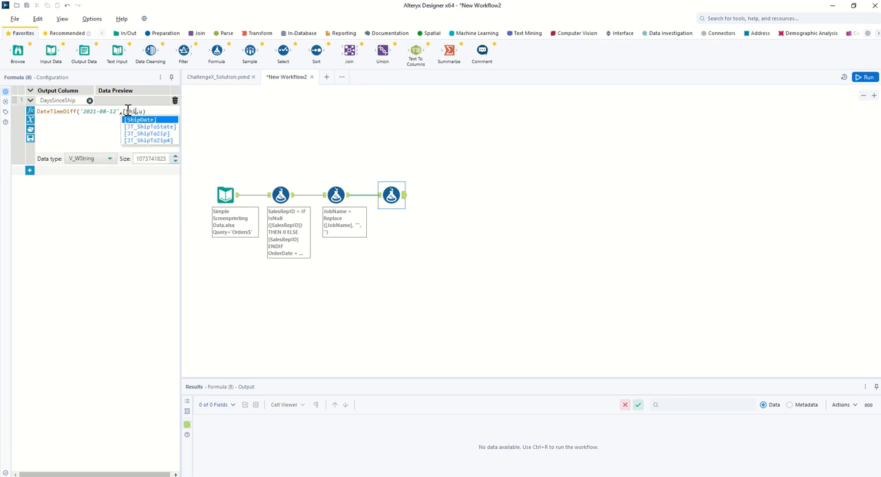
pyautogui.press('Return')
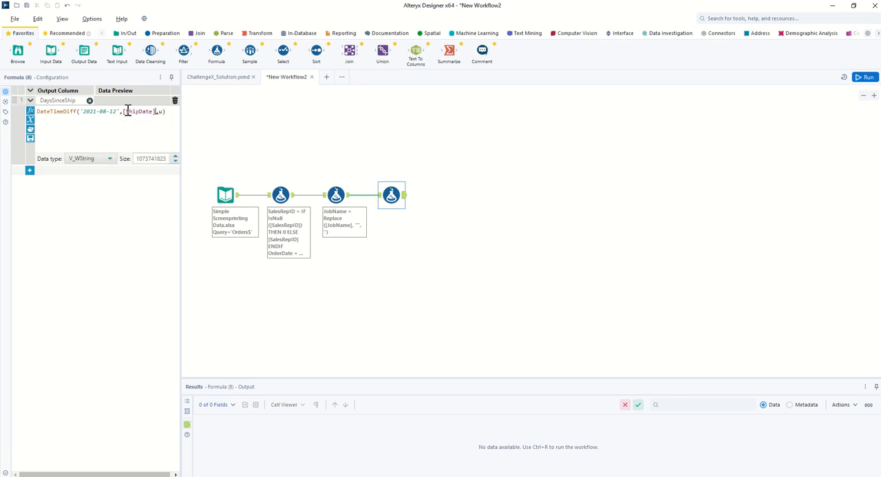
pyautogui.click(162, 110)
pyautogui.press('BackSpace')
pyautogui.write("'days")
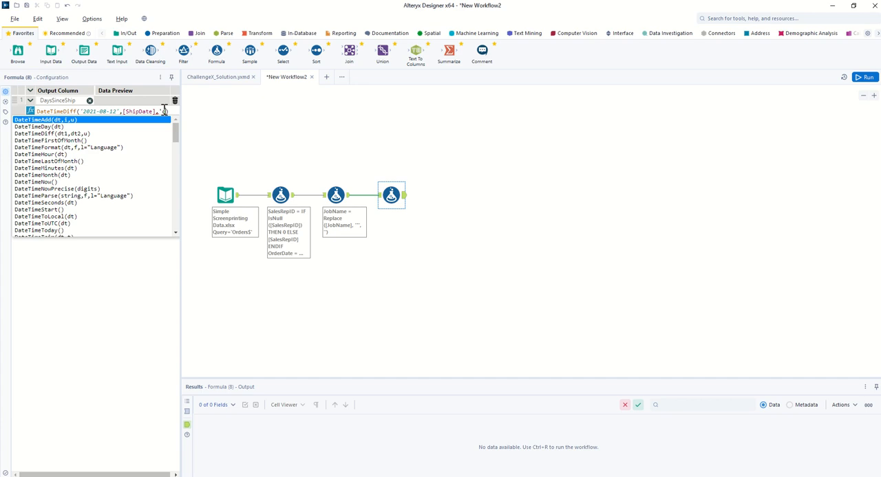
pyautogui.write("'")
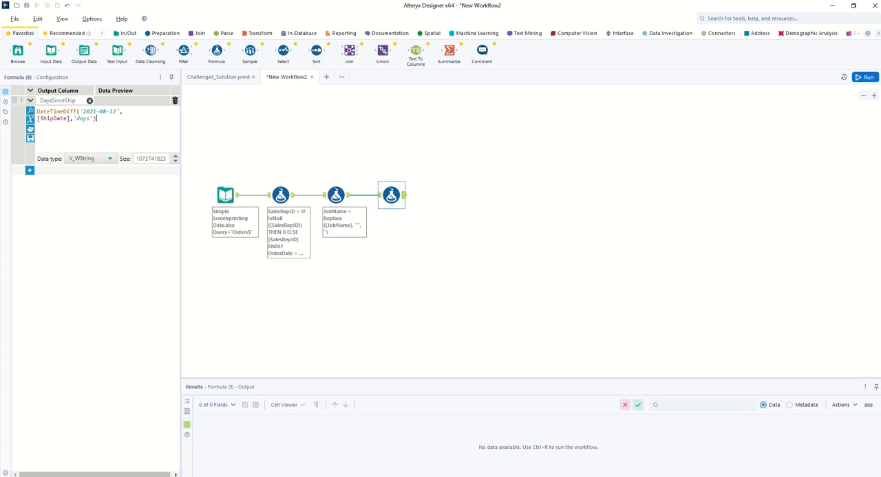
# Step: Add a fourth Formula tool after the DaysSinceShip formula and create a new output column named JobTypeCategory
pyautogui.moveTo(216, 53); pyautogui.dragTo(457, 198)
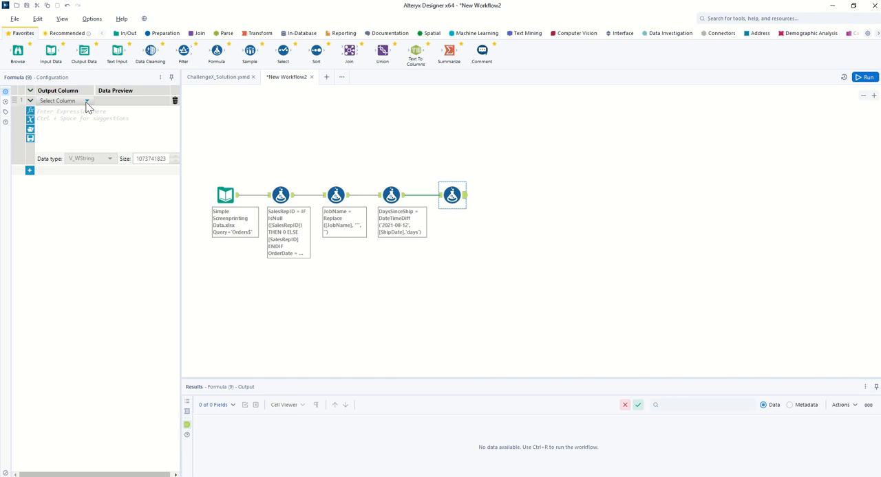
pyautogui.click(86, 102)
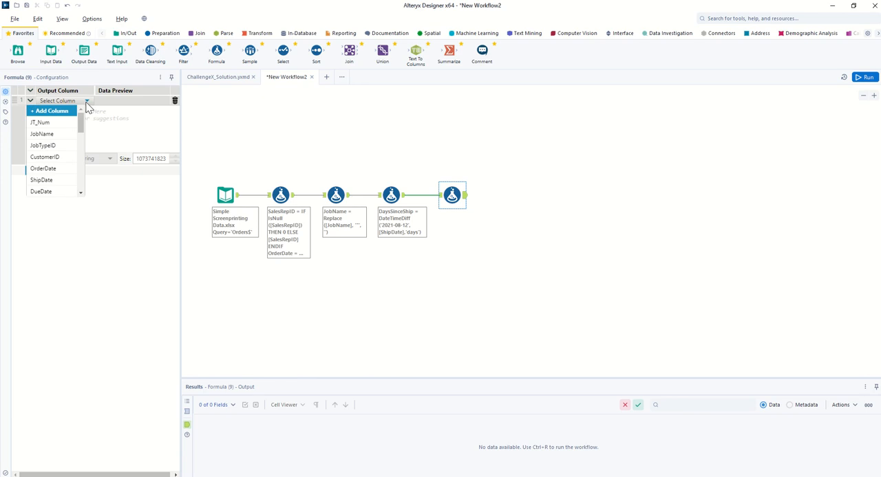
pyautogui.click(47, 111)
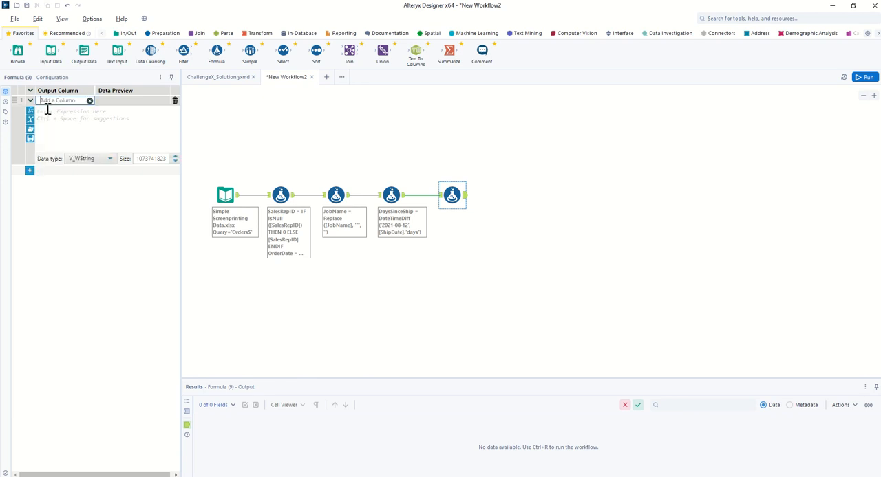
pyautogui.write('JobTypeCategory')
pyautogui.click(52, 113)
# Step: Switch to the Simple Screenprinting Data workbook in Excel and examine the JobTypeID and JobType pairs on the JobTypes sheet
pyautogui.moveTo(283, 476)
pyautogui.click(283, 447)
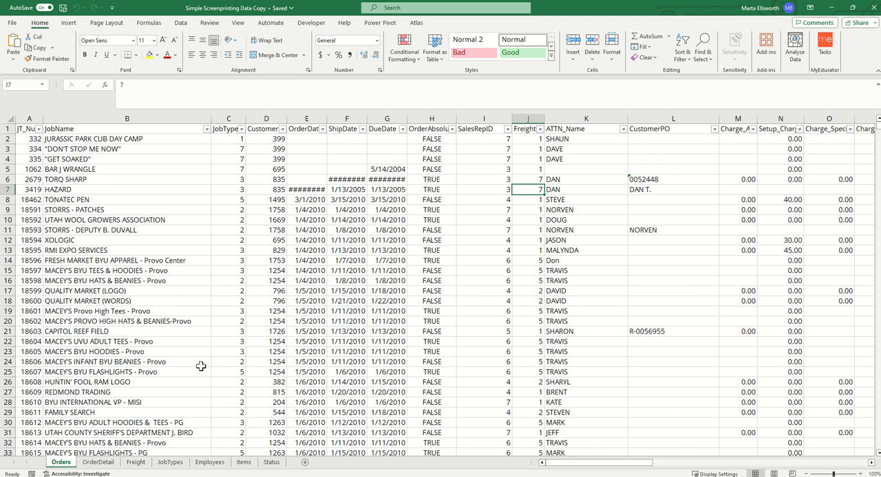
pyautogui.click(180, 465)
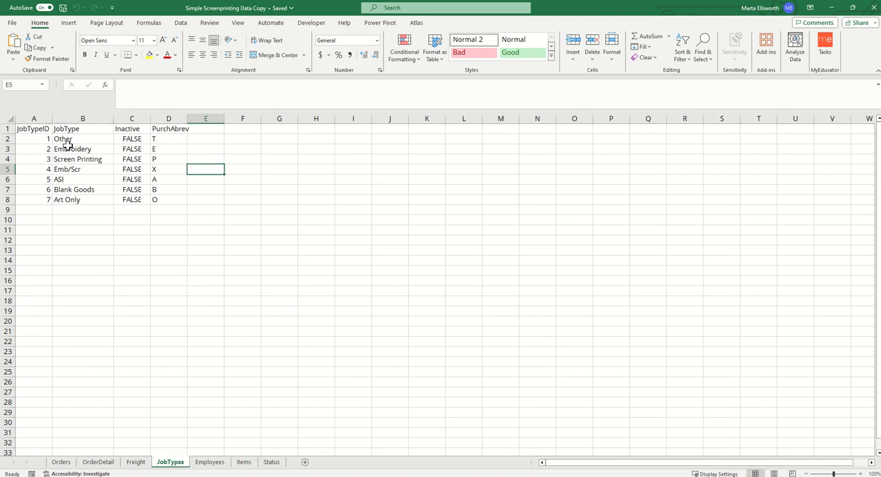
pyautogui.moveTo(43, 138); pyautogui.dragTo(44, 200)
pyautogui.moveTo(79, 140); pyautogui.dragTo(83, 200)
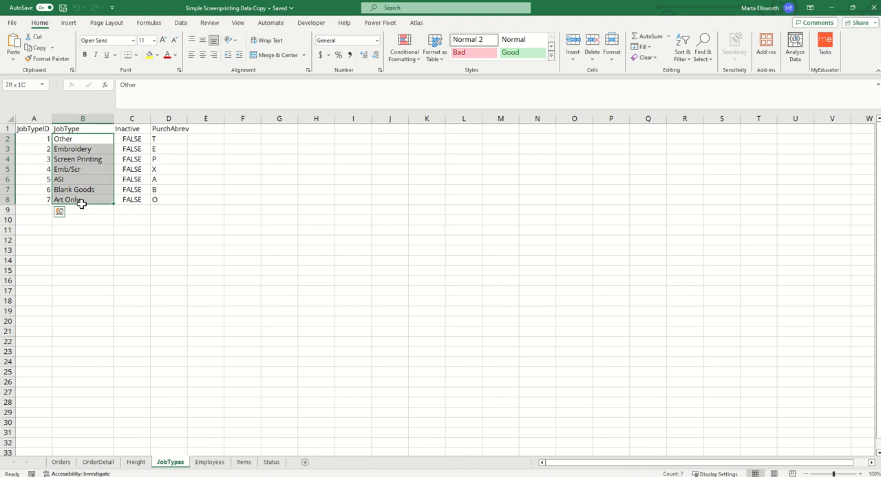
pyautogui.click(88, 241)
pyautogui.moveTo(48, 144); pyautogui.dragTo(85, 199)
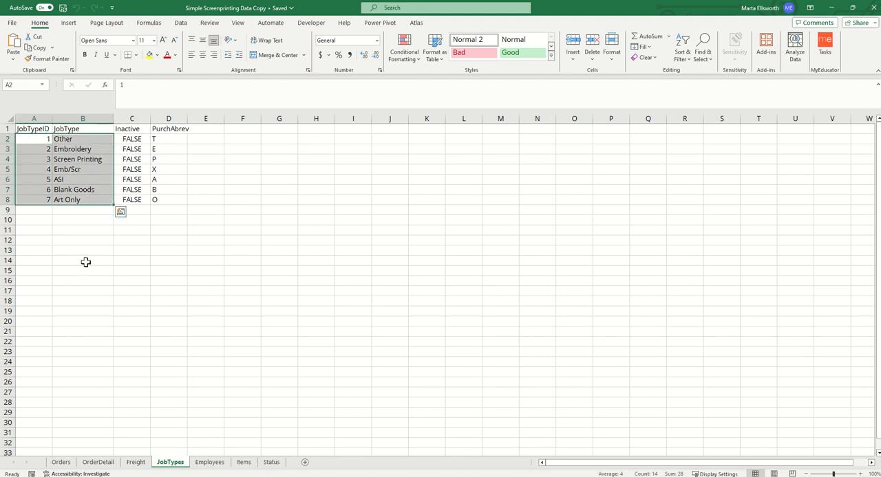
# Step: Return to Alteryx Designer and begin the JobTypeCategory expression with IF [JobTypeID] = 2 THEN 'Embroidery'
pyautogui.click(831, 8)
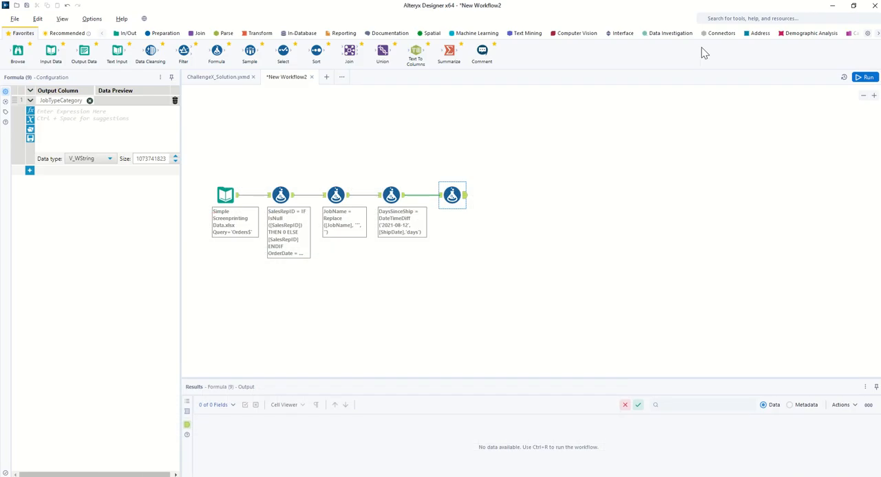
pyautogui.click(68, 112)
pyautogui.write('IF [Jo')
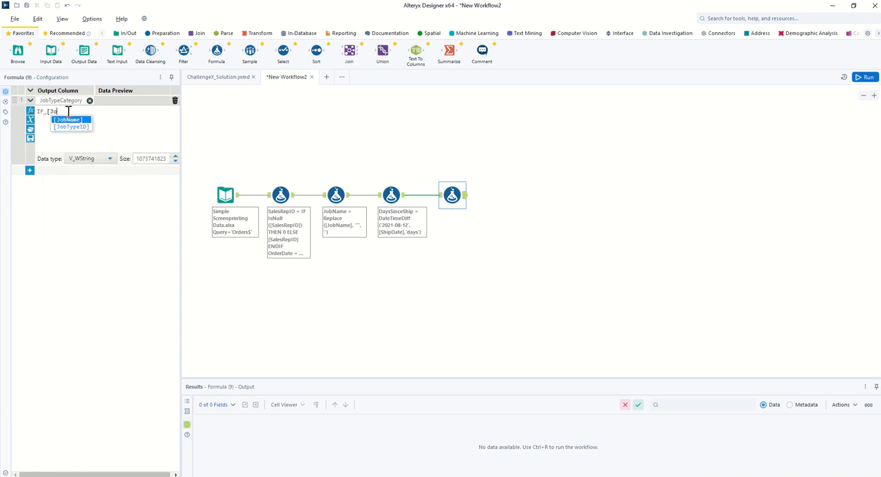
pyautogui.press('Down')
pyautogui.press('Return')
pyautogui.write('= 2 THEN "')
pyautogui.write("Embroidery'")
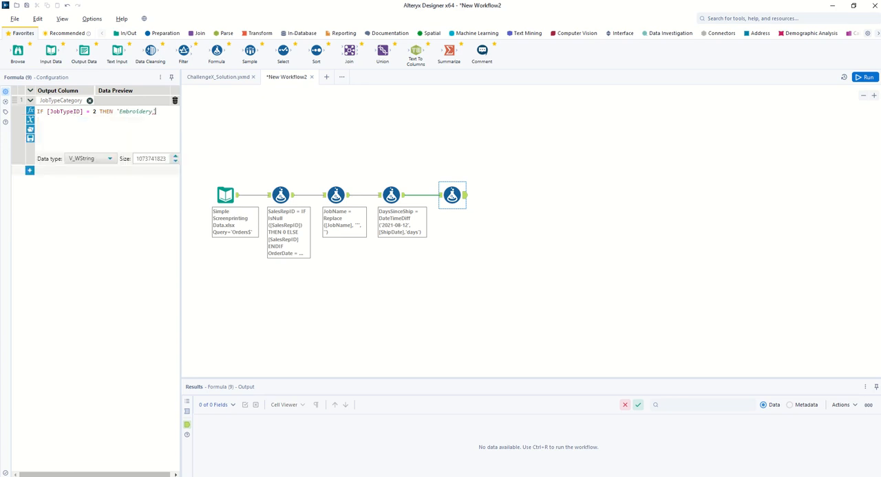
# Step: Check the JobTypes sheet in Excel, and in Alteryx continue the expression with ELSEIF [JobTypeID] = 3 THEN 'Screen Printing'
pyautogui.hotkey('alt', 'Tab')
pyautogui.click(93, 151)
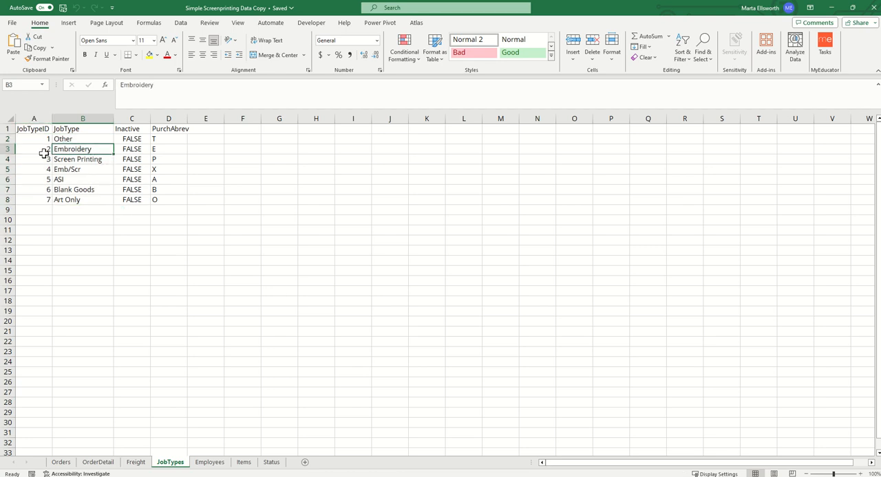
pyautogui.click(831, 8)
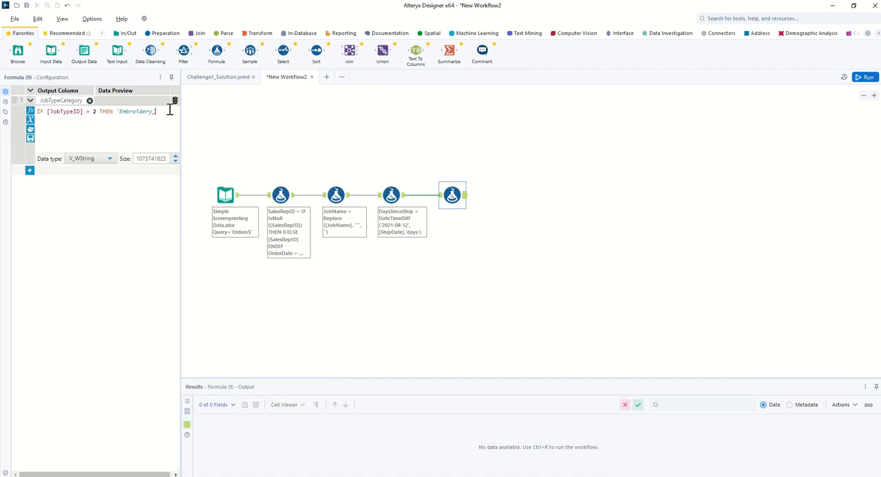
pyautogui.press('Return')
pyautogui.write('ELSEIF [jo')
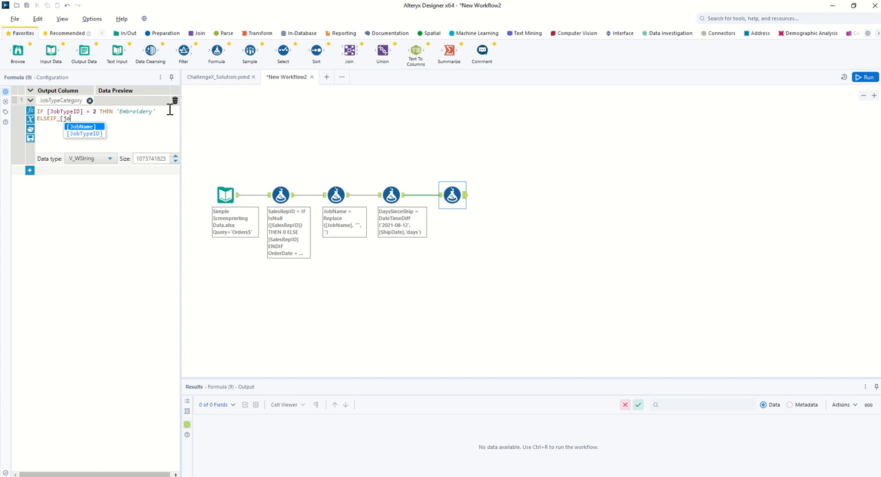
pyautogui.press('Down')
pyautogui.press('Return')
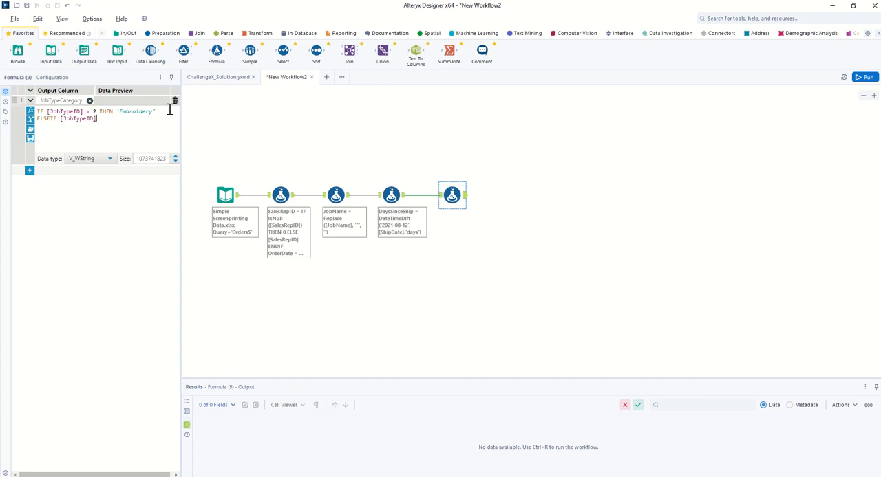
pyautogui.write("= 3 THEN 'Scr")
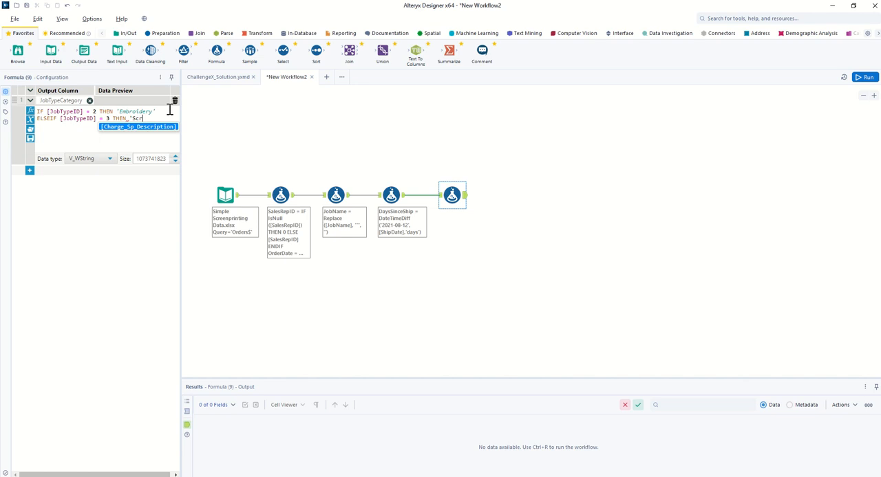
pyautogui.write('een Printi')
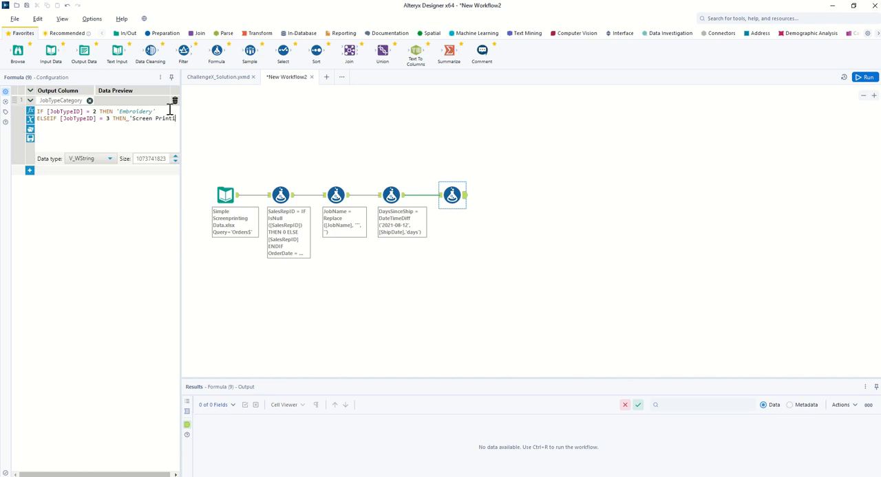
pyautogui.write("ng'")
# Step: Paste the ELSEIF branches for [JobTypeID] 4 'Emb/Scr', 5 'ASI', 6 'Blank Goods' and 7 'Art Only' below the Screen Printing branch
pyautogui.press('Return')
pyautogui.click(48, 133)
pyautogui.write("ELSEIF [JobTypeID]=4 THEN 'Emb/Scr' \tELSEIF [JobTypeID]=5 THEN 'ASI' \tELSEIF [JobTypeID]=6 THEN 'Blank Goods' \tELSEIF [JobTypeID]=7 THEN 'Art Only'")
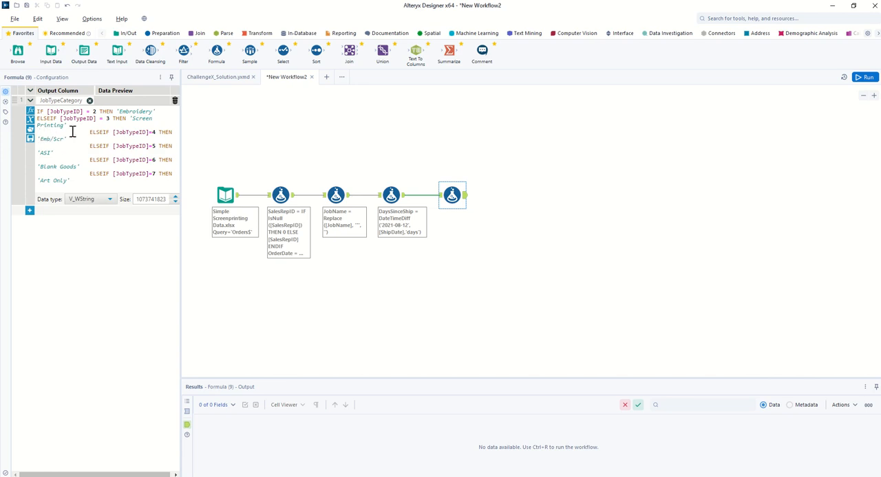
# Step: Remove the indentation before the ELSEIF branches for [JobTypeID] 4 and 5
pyautogui.click(90, 133)
pyautogui.press('BackSpace')
pyautogui.press('BackSpace')
pyautogui.press('BackSpace')
pyautogui.press('BackSpace')
pyautogui.press('BackSpace')
pyautogui.press('BackSpace')
pyautogui.press('BackSpace')
pyautogui.press('BackSpace')
pyautogui.press('BackSpace')
pyautogui.press('BackSpace')
pyautogui.press('BackSpace')
pyautogui.press('BackSpace')
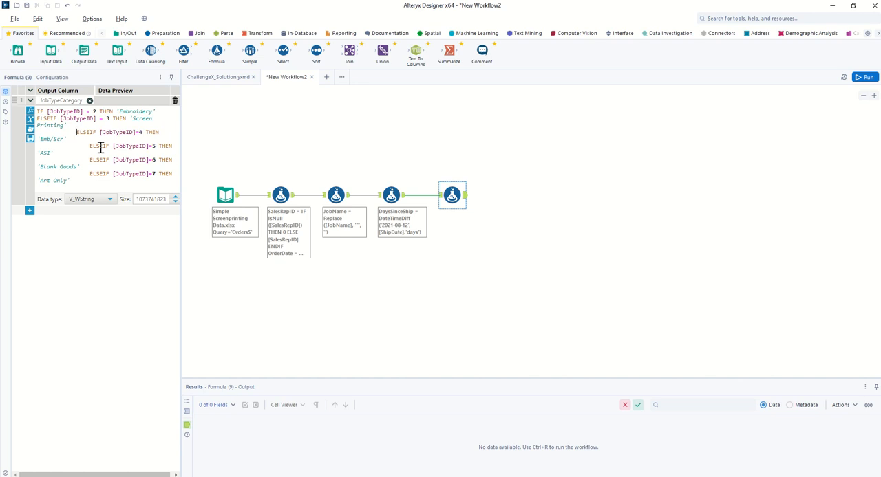
pyautogui.press('BackSpace')
pyautogui.press('BackSpace')
pyautogui.press('BackSpace')
pyautogui.press('BackSpace')
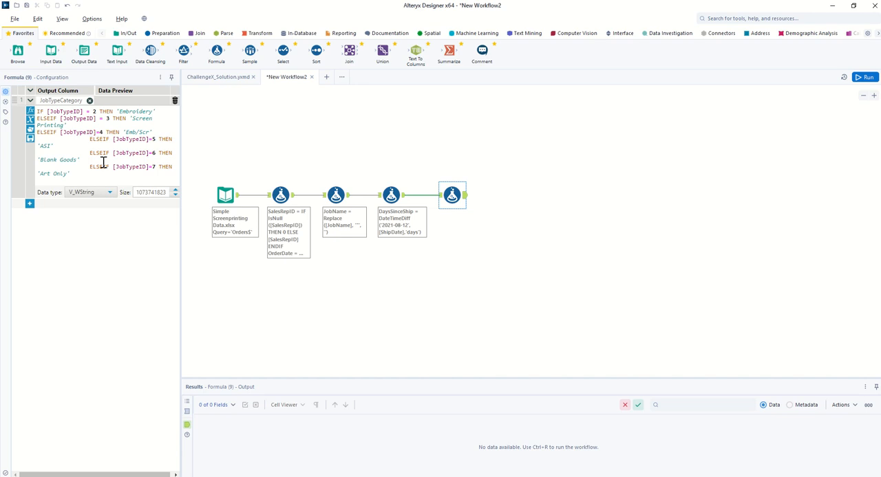
pyautogui.press('BackSpace')
pyautogui.press('BackSpace')
pyautogui.press('BackSpace')
pyautogui.press('BackSpace')
pyautogui.press('BackSpace')
pyautogui.press('BackSpace')
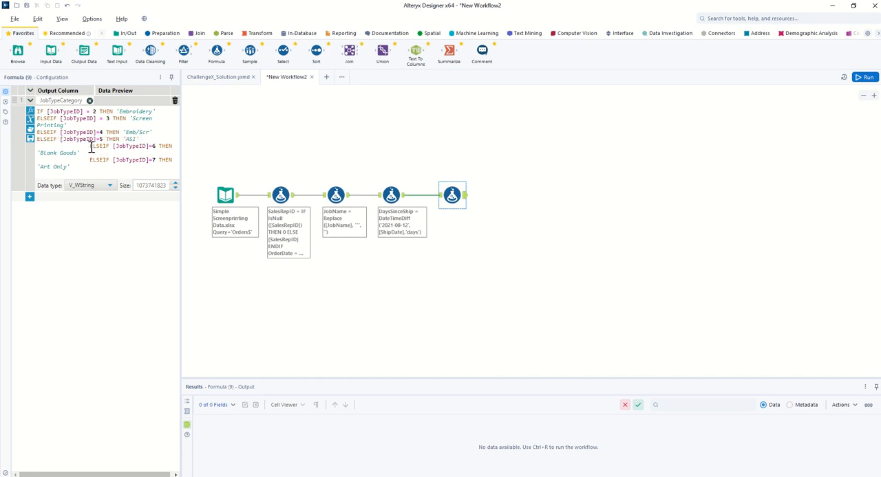
# Step: Remove the indentation before the ELSEIF branches for [JobTypeID] 6 and 7
pyautogui.click(92, 146)
pyautogui.press('BackSpace')
pyautogui.press('BackSpace')
pyautogui.press('BackSpace')
pyautogui.press('BackSpace')
pyautogui.press('BackSpace')
pyautogui.press('BackSpace')
pyautogui.press('BackSpace')
pyautogui.press('BackSpace')
pyautogui.press('BackSpace')
pyautogui.press('BackSpace')
pyautogui.press('BackSpace')
pyautogui.press('BackSpace')
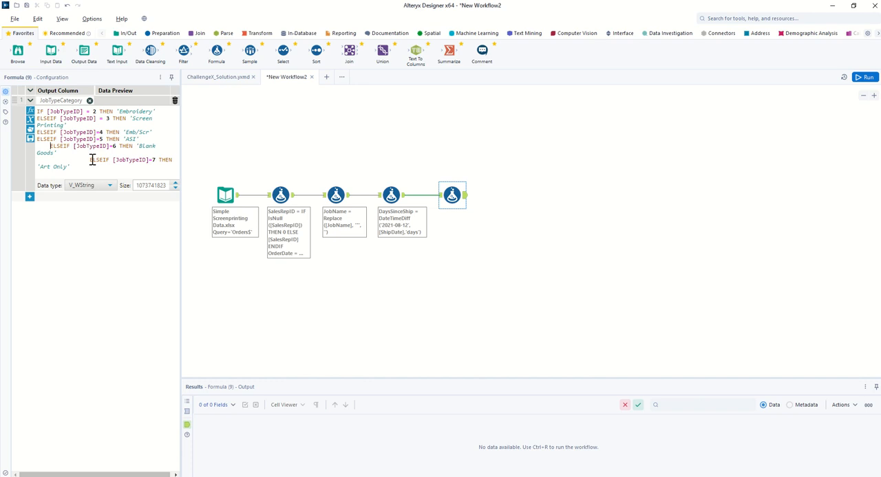
pyautogui.press('BackSpace')
pyautogui.press('BackSpace')
pyautogui.press('BackSpace')
pyautogui.press('BackSpace')
pyautogui.click(90, 153)
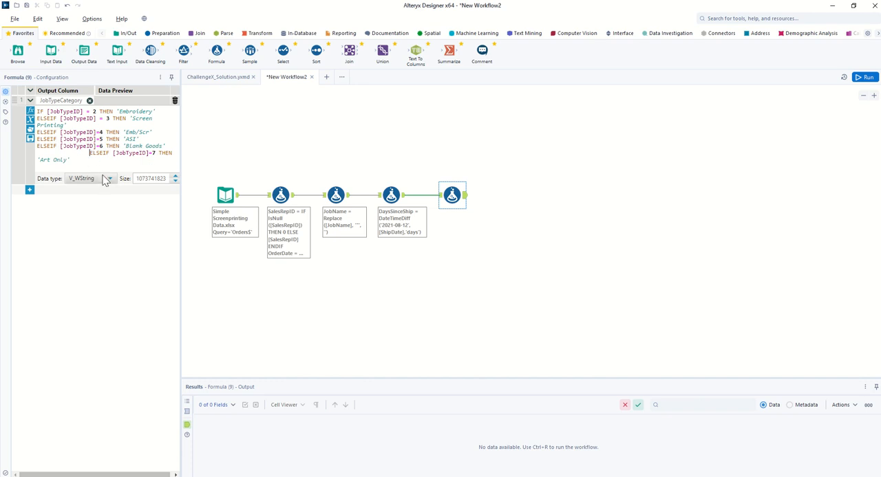
pyautogui.press('BackSpace')
pyautogui.press('BackSpace')
pyautogui.press('BackSpace')
pyautogui.press('BackSpace')
pyautogui.press('BackSpace')
pyautogui.press('BackSpace')
pyautogui.press('BackSpace')
pyautogui.press('BackSpace')
pyautogui.press('BackSpace')
pyautogui.press('BackSpace')
pyautogui.press('BackSpace')
pyautogui.press('BackSpace')
pyautogui.press('BackSpace')
pyautogui.press('BackSpace')
pyautogui.press('BackSpace')
pyautogui.press('BackSpace')
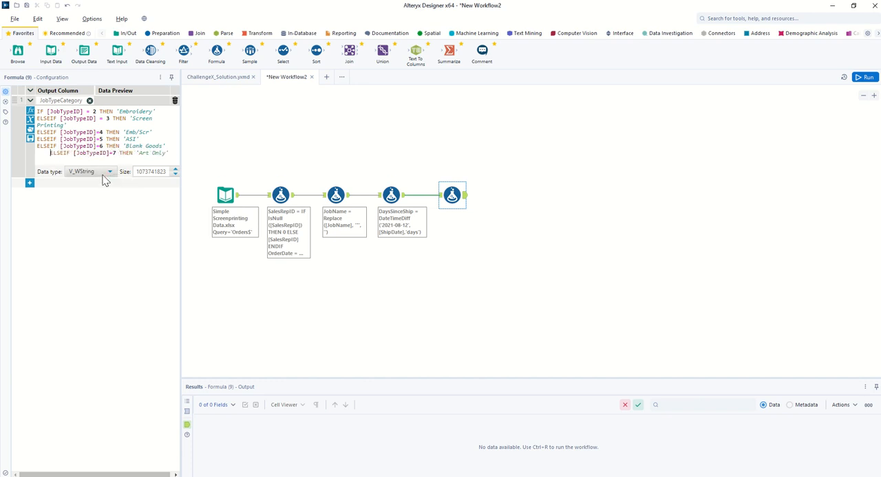
# Step: Complete the JobTypeCategory expression with ELSE 'Other' ENDIF on a new line
pyautogui.click(170, 154)
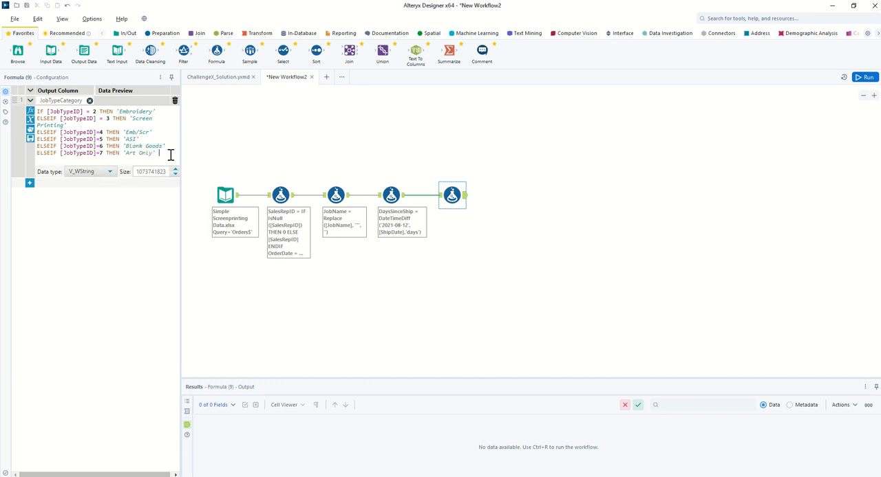
pyautogui.press('Return')
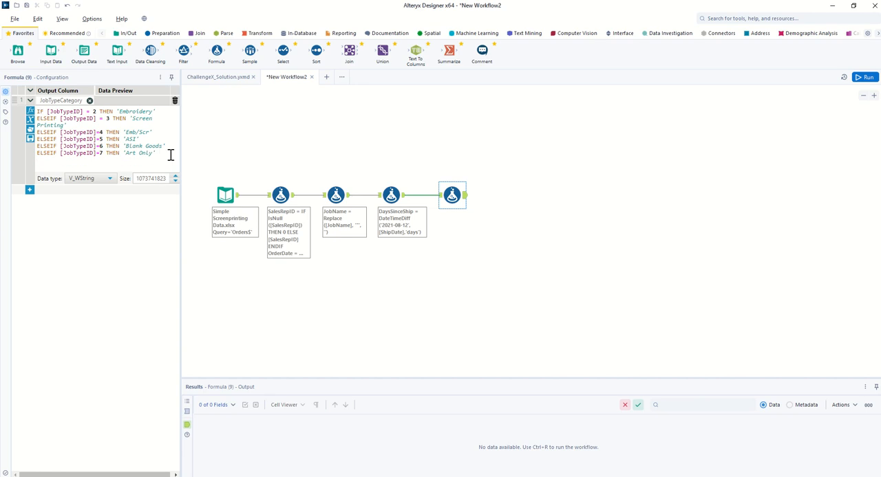
pyautogui.write("ELSE 'Other' ENDIF")
# Step: Add a fifth Formula tool after the JobTypeCategory formula and create a new output column named TotalCharge
pyautogui.moveTo(453, 194)
pyautogui.mouseDown()
pyautogui.moveTo(438, 195)
pyautogui.moveTo(449, 195)
pyautogui.mouseUp()
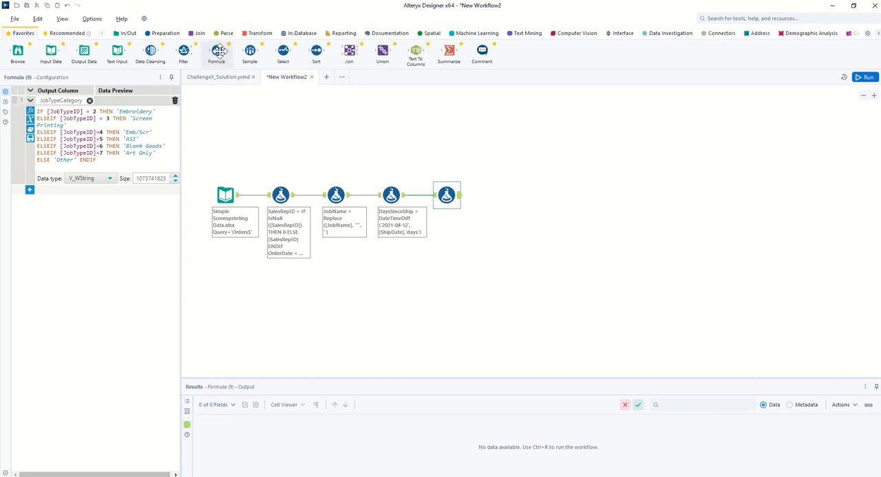
pyautogui.moveTo(219, 52); pyautogui.dragTo(503, 193)
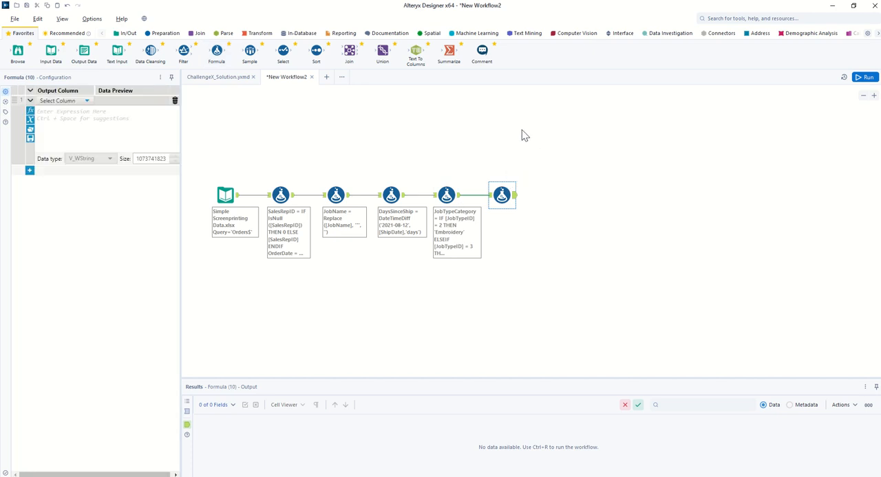
pyautogui.click(88, 103)
pyautogui.click(61, 104)
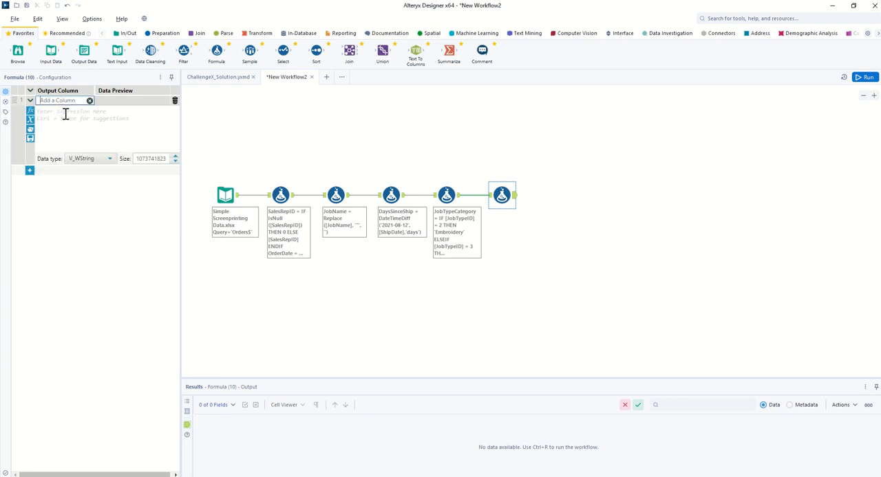
pyautogui.write('TotalCha')
# Step: Start the TotalCharge expression with [Charge_Art] + [Charge_Special]
pyautogui.click(65, 115)
pyautogui.write('[Charge')
pyautogui.press('Return')
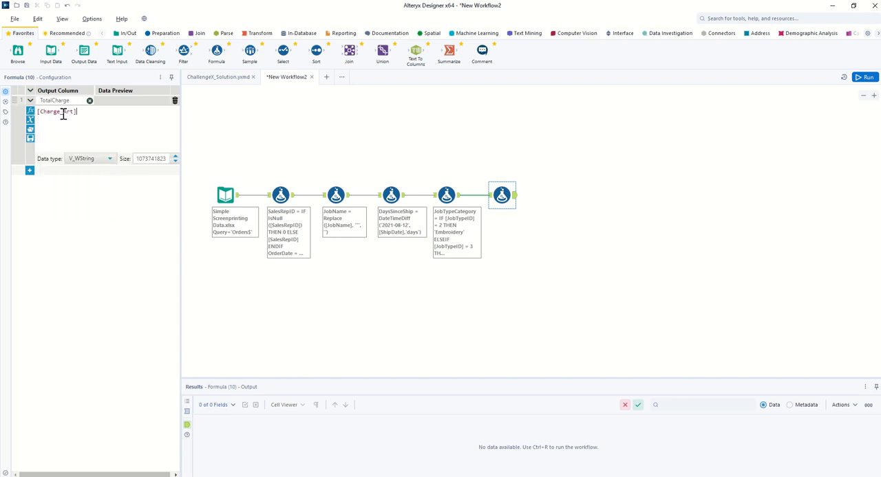
pyautogui.write('+ [')
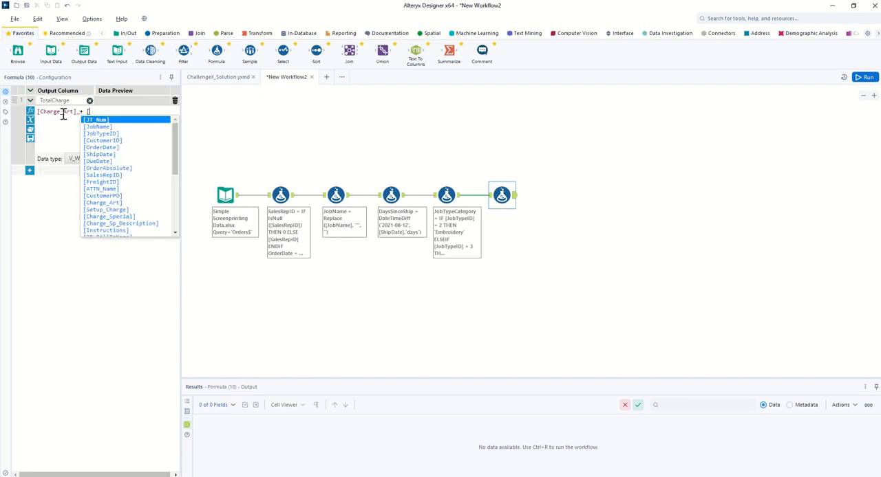
pyautogui.write('Ch')
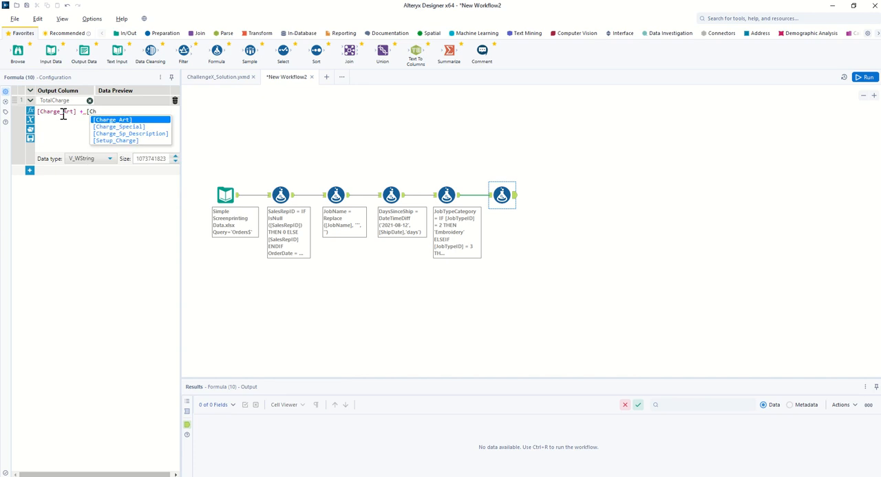
pyautogui.press('Down')
pyautogui.press('Return')
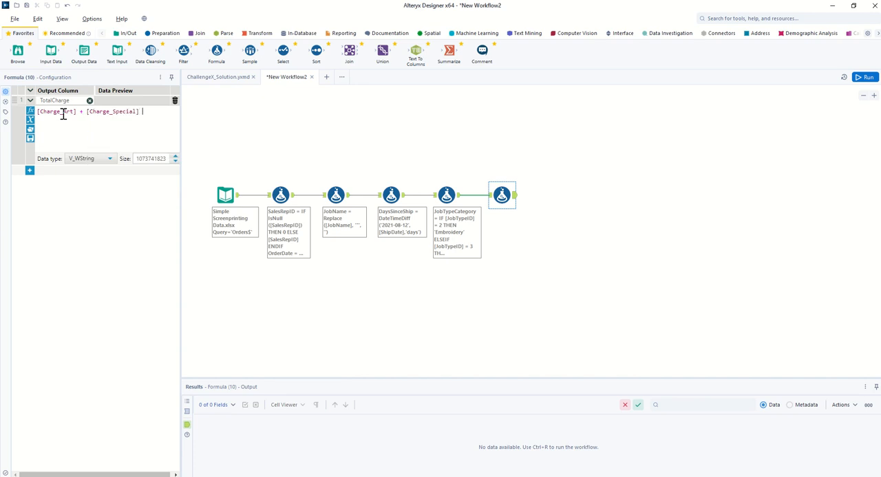
# Step: Add + [Setup_Charge] to the TotalCharge expression and set the column's data type to Float
pyautogui.write('+ [')
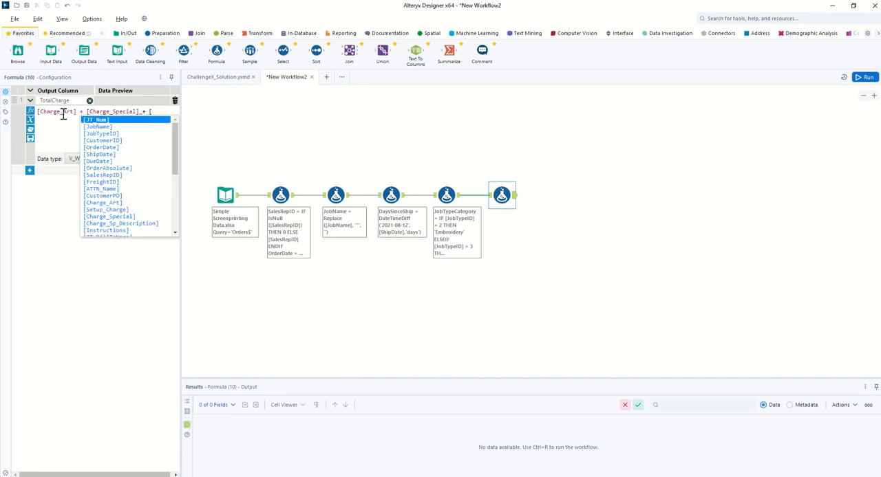
pyautogui.write('Se')
pyautogui.press('Return')
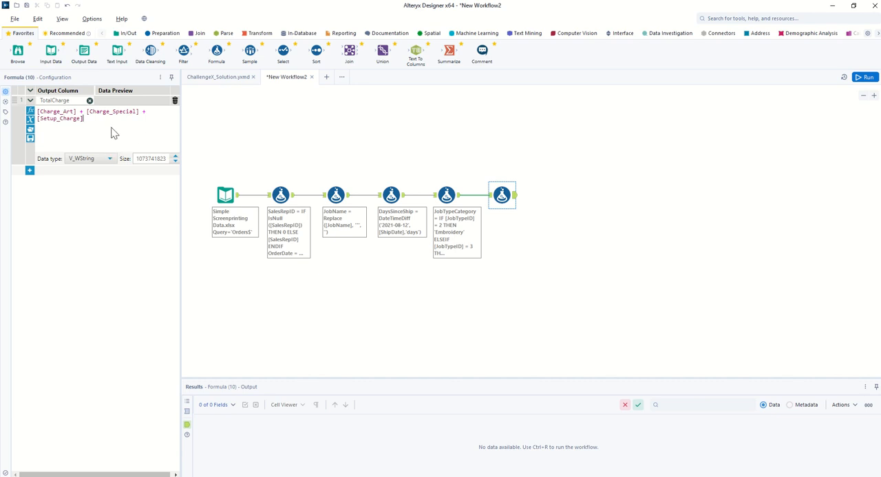
pyautogui.click(112, 160)
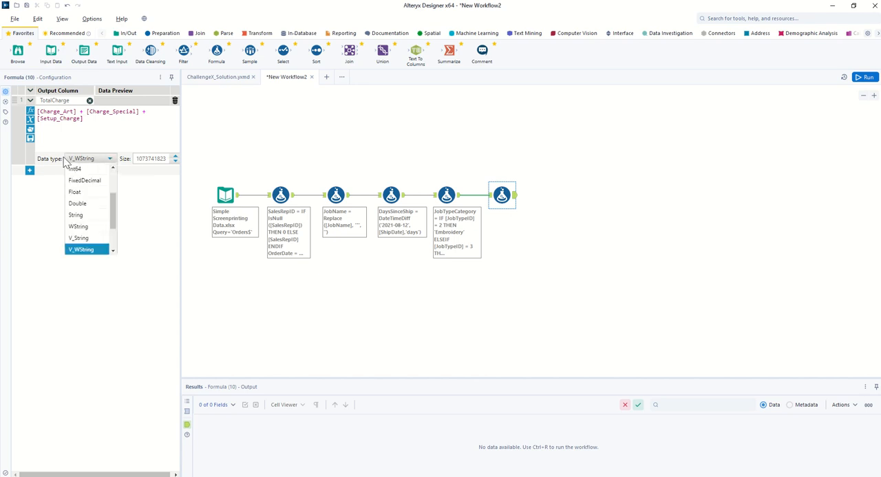
pyautogui.click(82, 195)
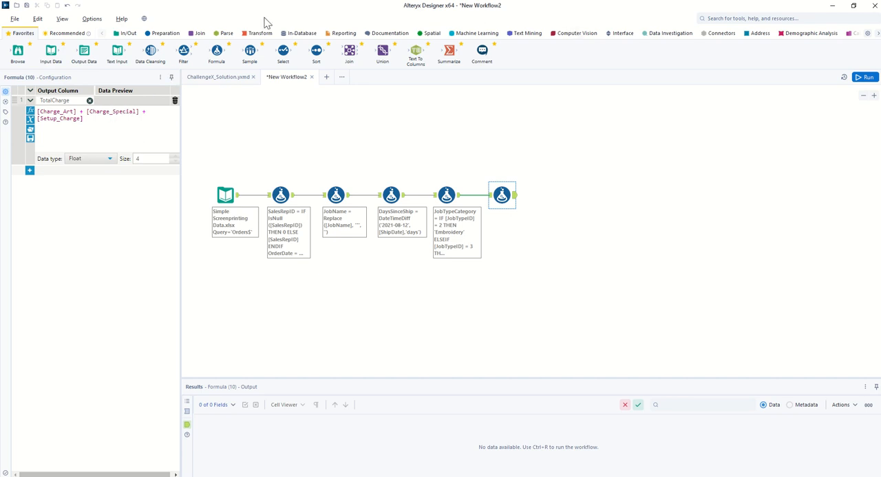
# Step: Connect a Browse tool after the TotalCharge formula and run the workflow
pyautogui.moveTo(18, 49); pyautogui.dragTo(563, 197)
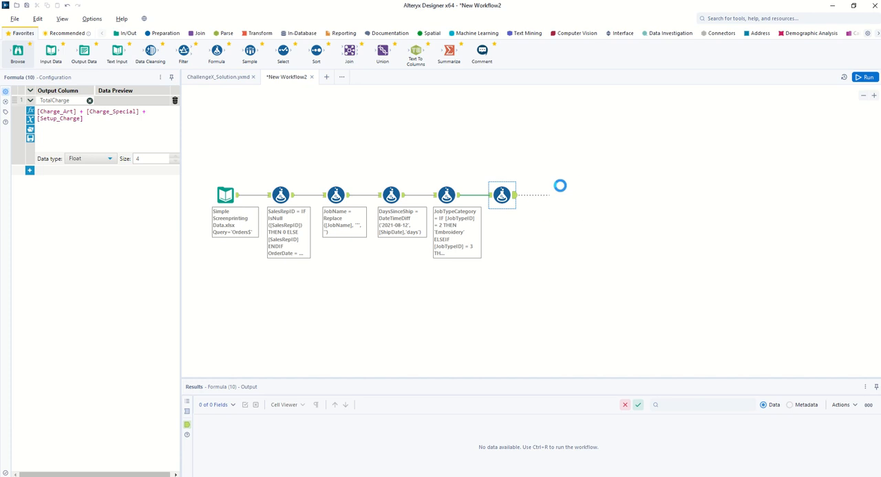
pyautogui.click(868, 78)
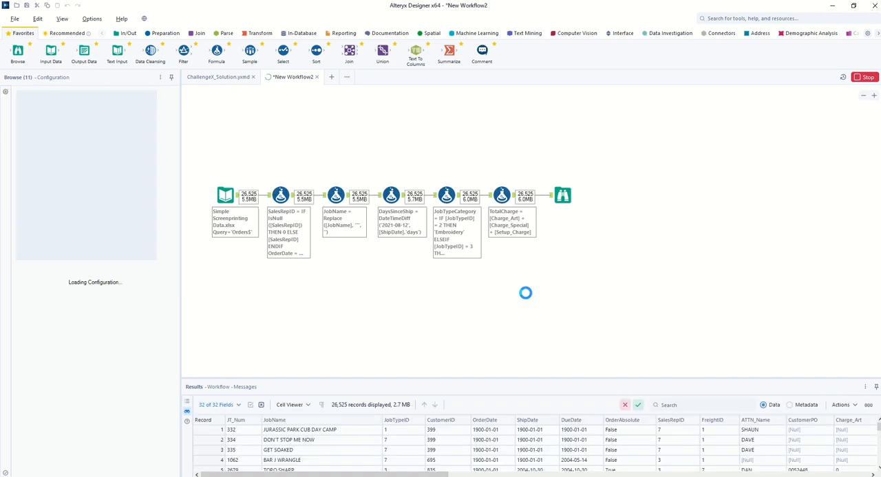
pyautogui.click(502, 262)
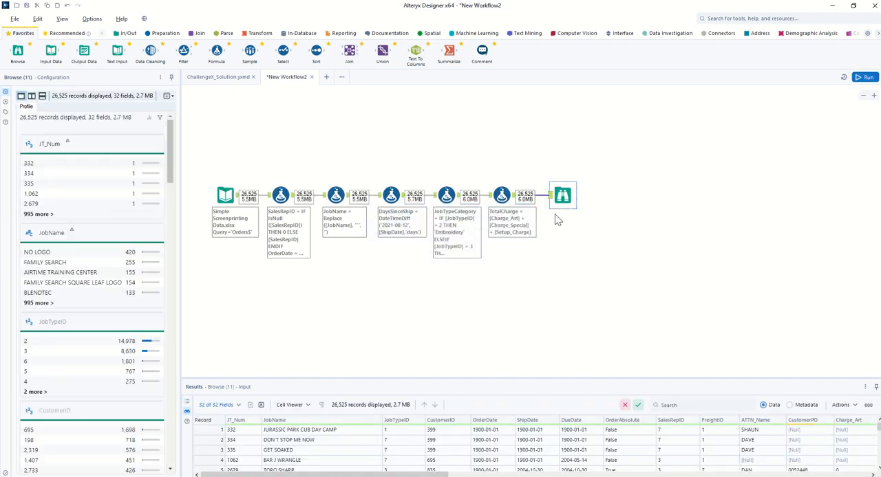
# Step: Examine the workflow's output records in the Browse tool's results
pyautogui.click(556, 198)
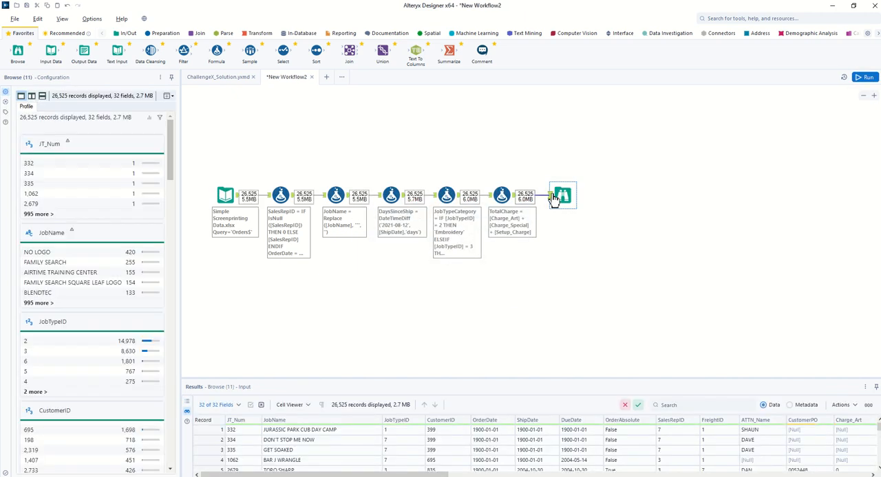
pyautogui.click(326, 470)
pyautogui.moveTo(326, 473)
pyautogui.mouseDown()
pyautogui.moveTo(746, 473)
pyautogui.moveTo(325, 473)
pyautogui.mouseUp()
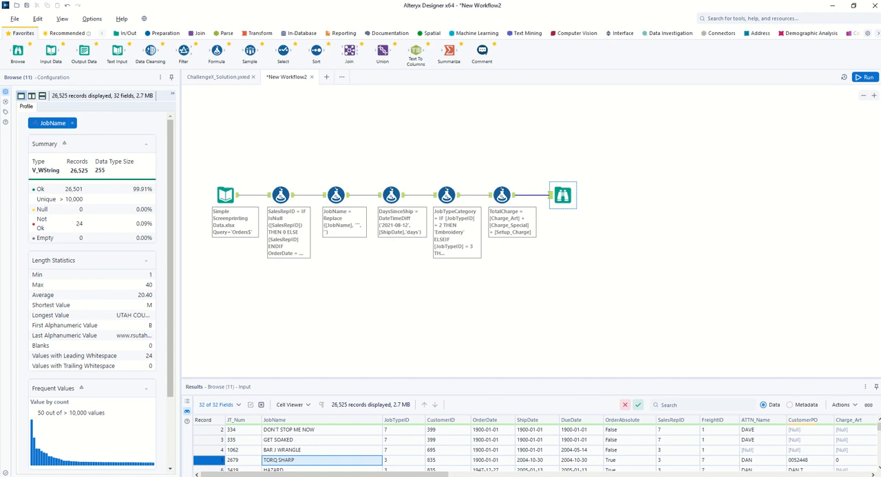